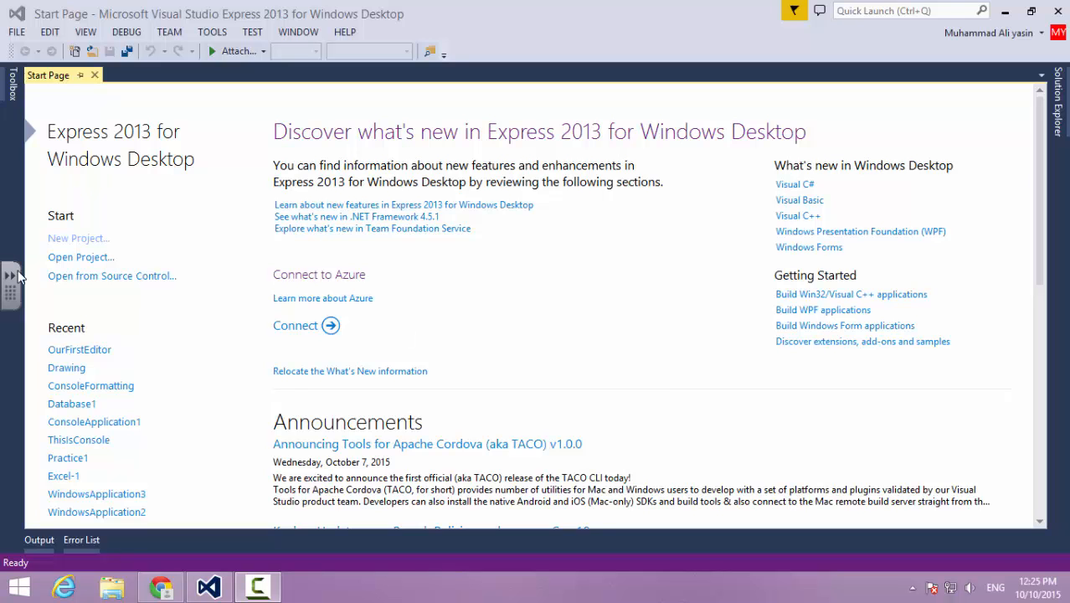
- Create a Visual C# Console Application named FormattingOrDesigningConsole
click(77, 239)
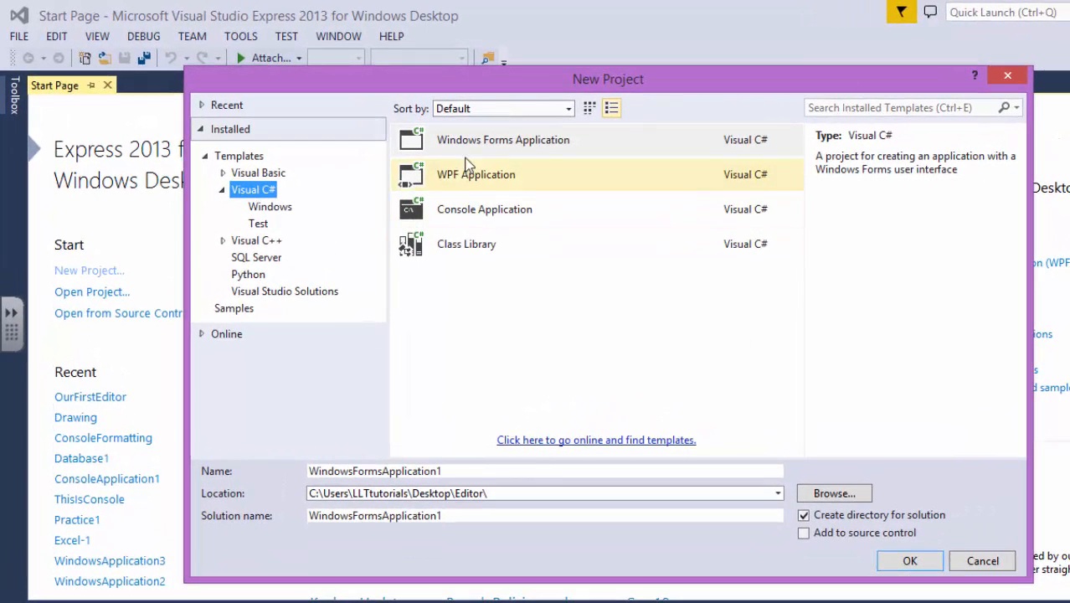
click(483, 209)
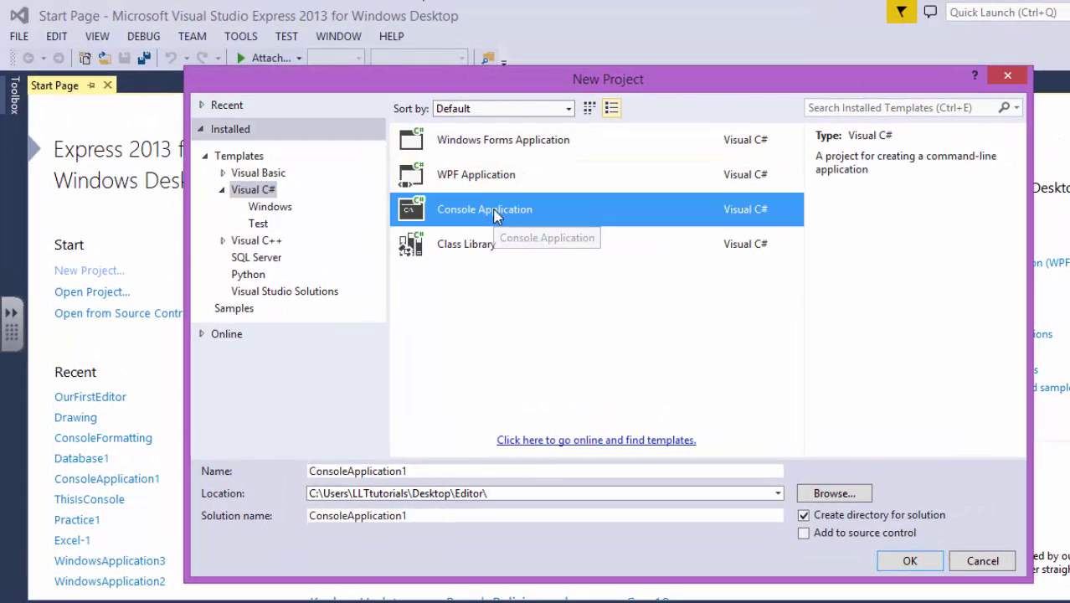
click(429, 470)
key(ctrl+a)
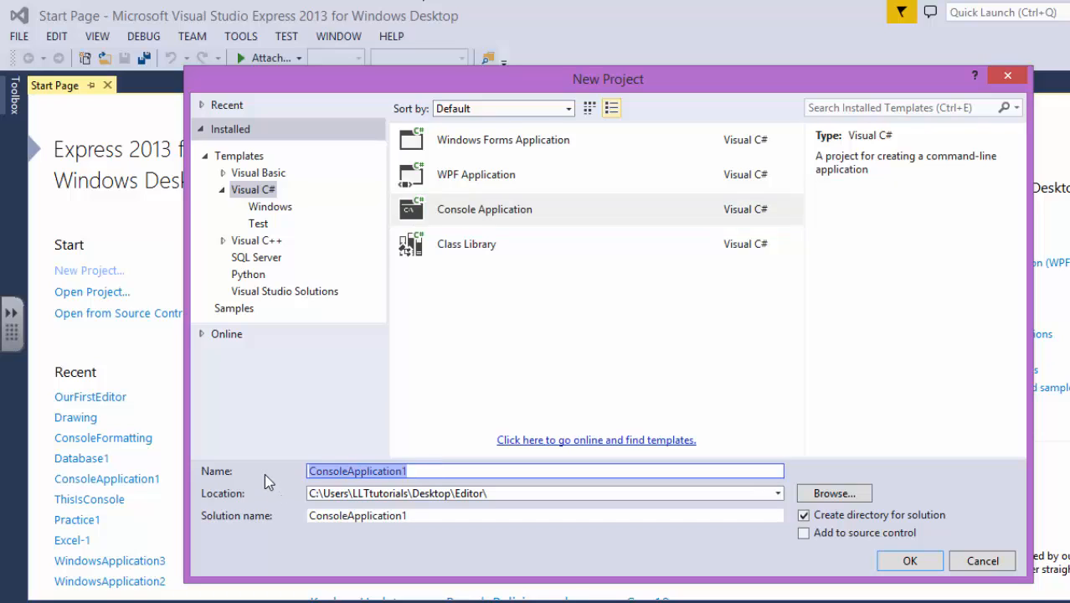
click(532, 209)
double_click(429, 470)
text(Forma)
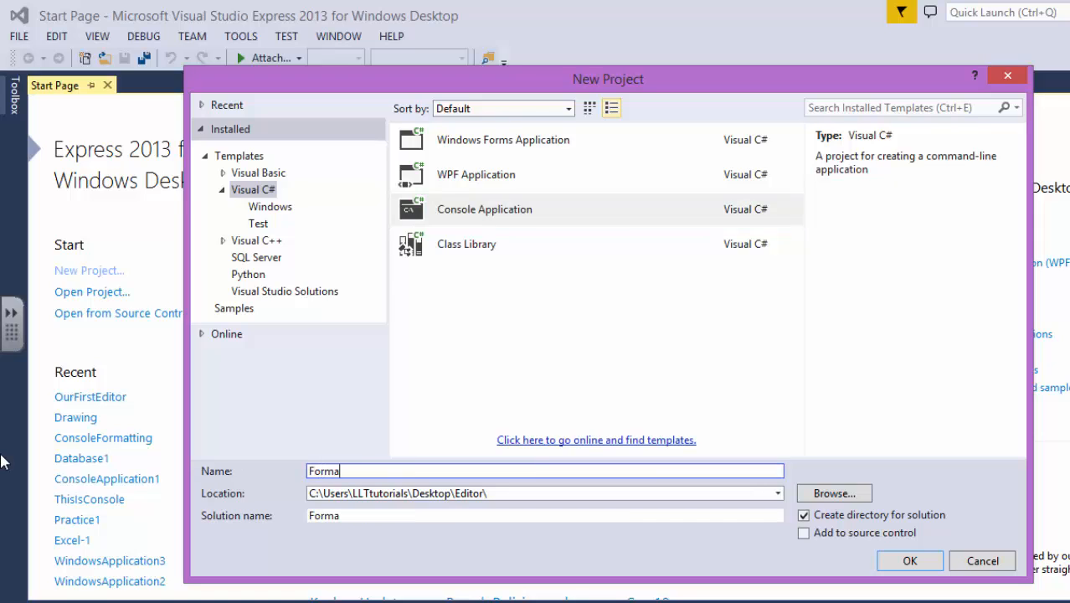
text(tting)
text(OrDe)
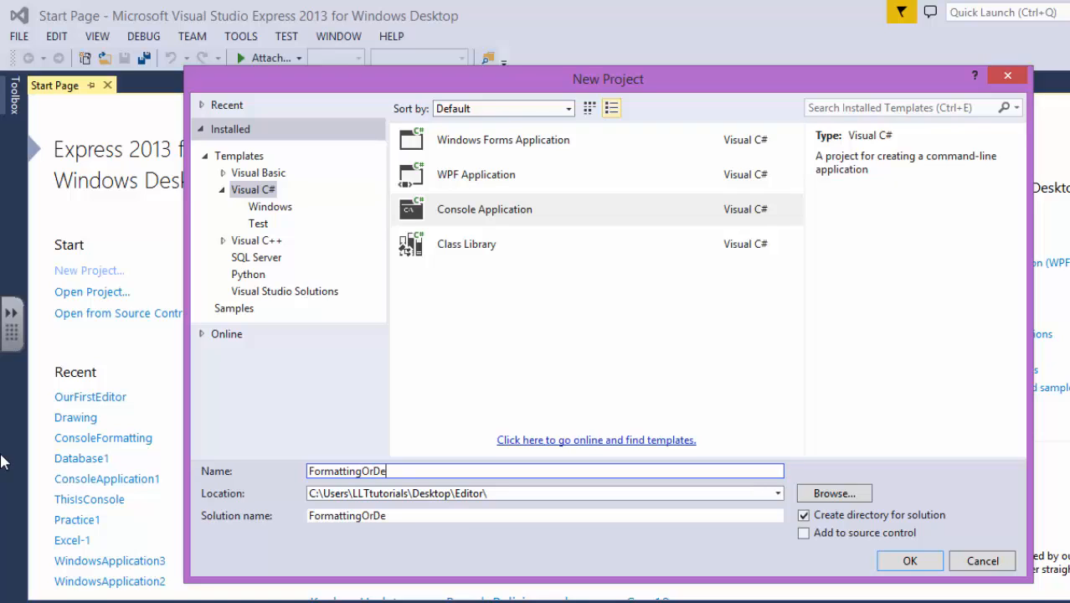
text(signing)
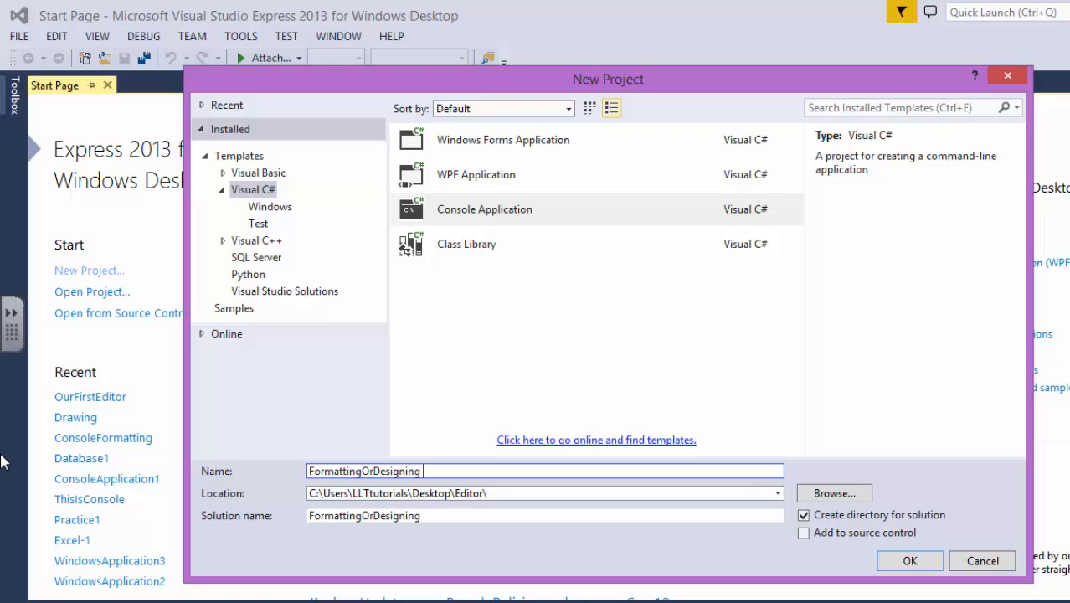
text(Conso)
text(e)
key(Return)
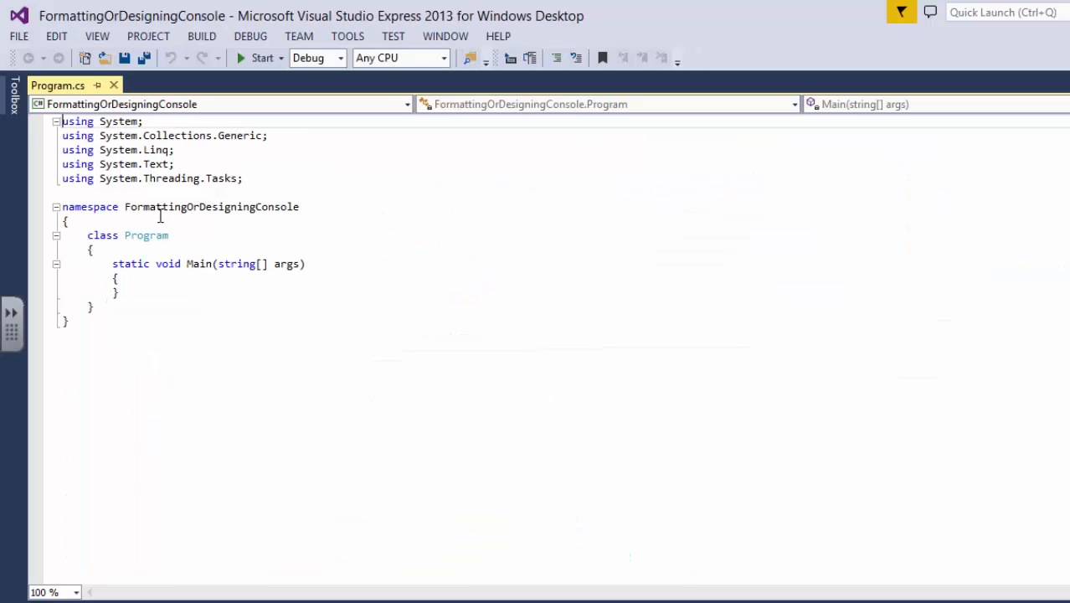
- Add Console.ReadKey(); inside Main with an empty line above it
click(154, 211)
double_click(154, 212)
click(196, 248)
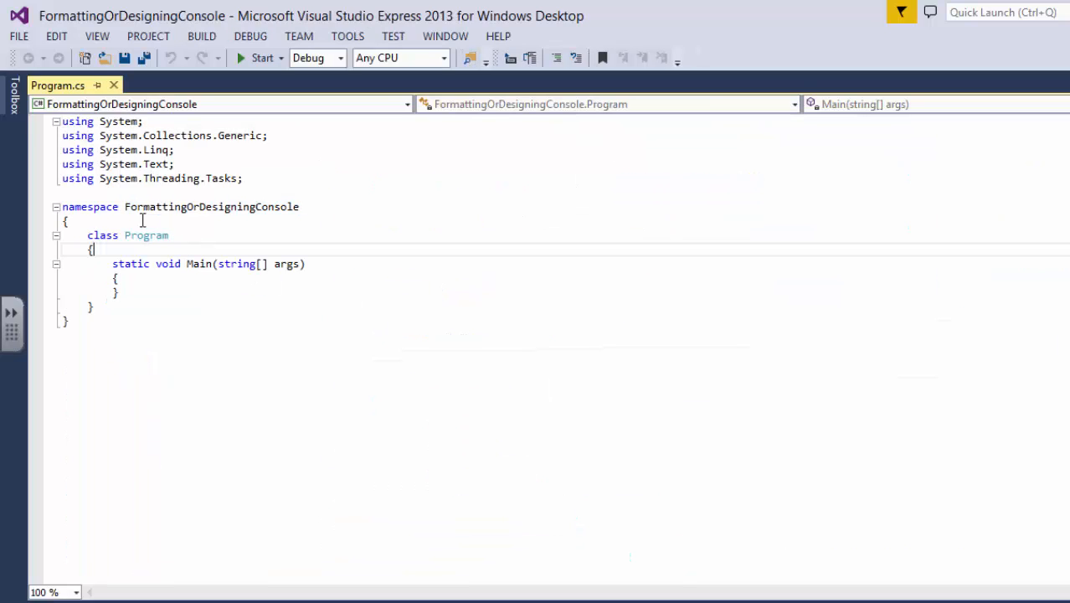
click(257, 277)
key(End)
key(Return)
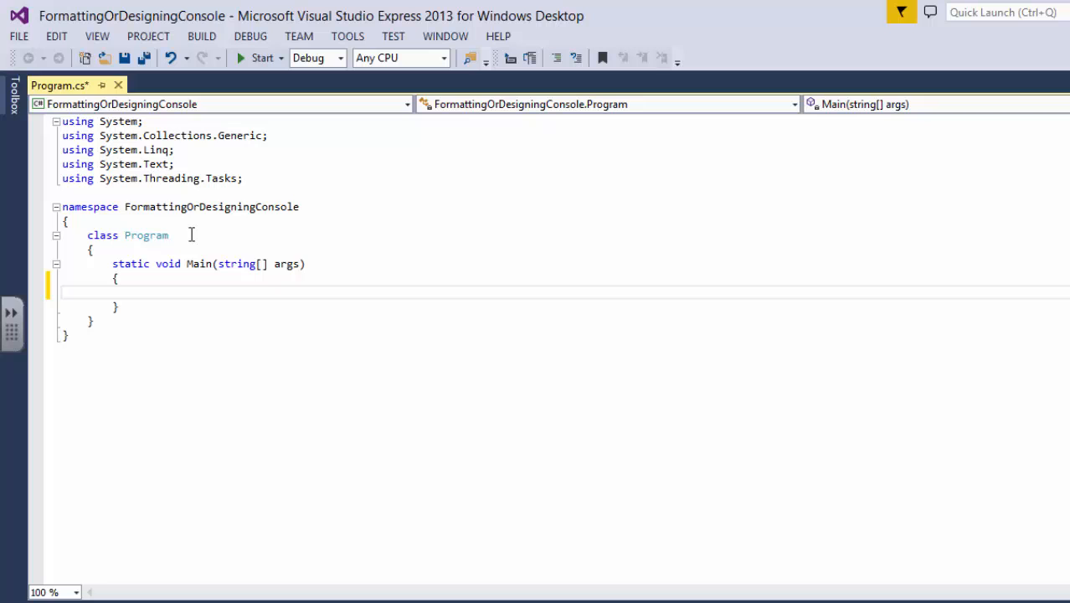
text(nsole.)
text(readke)
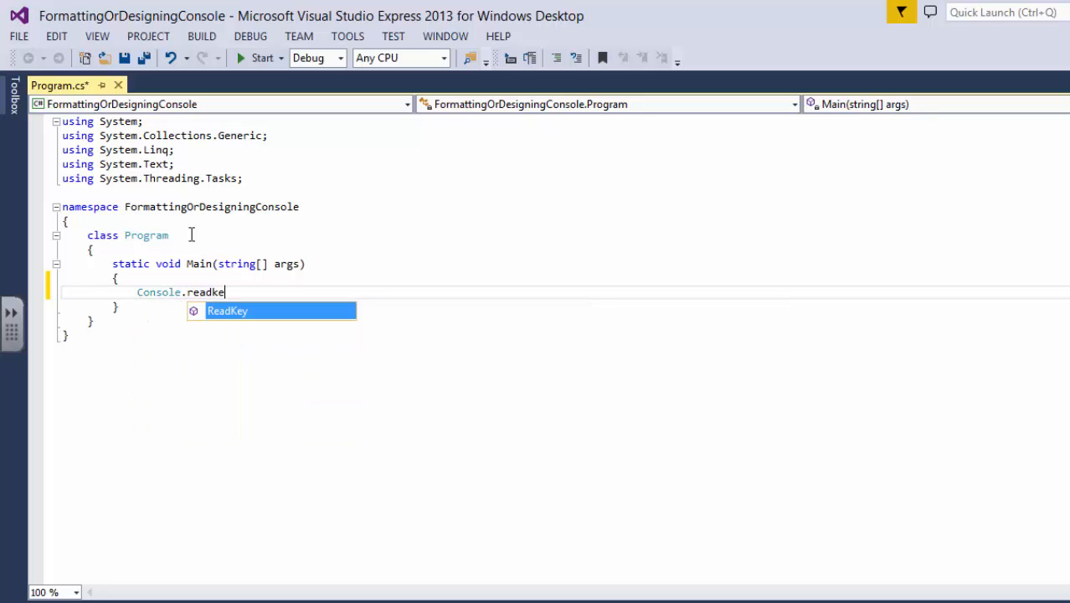
text(y)
key(Tab)
text(())
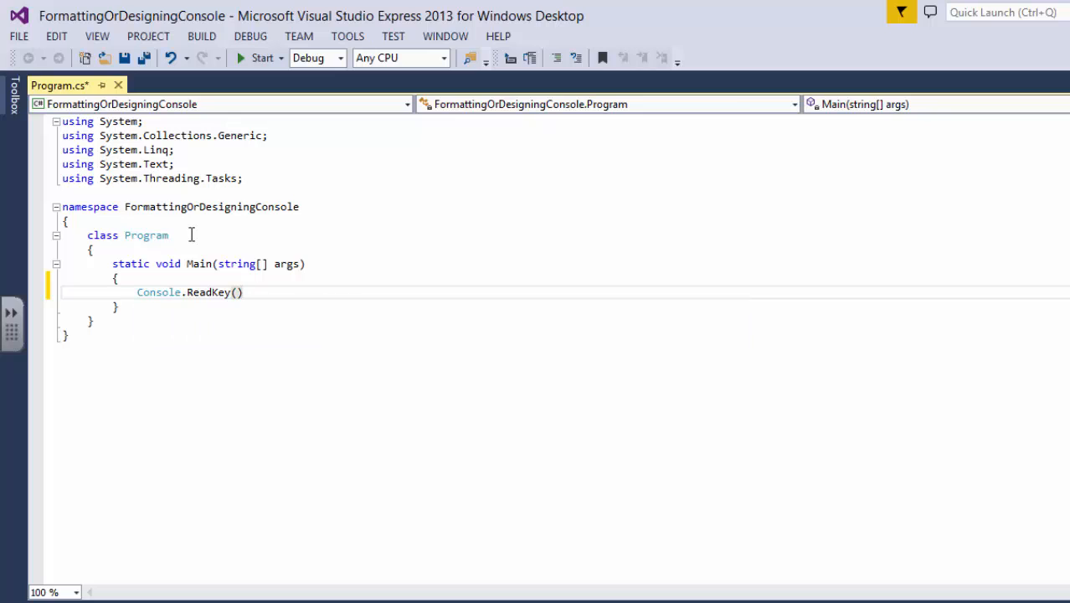
text(;)
key(Up)
key(End)
key(Return)
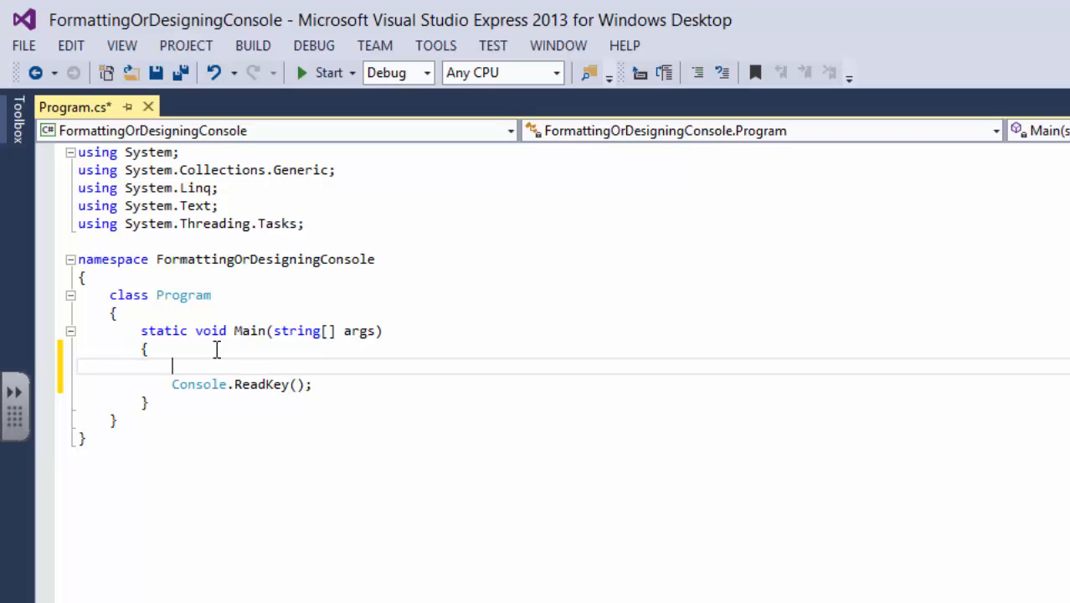
text(cw)
- Add Console.WriteLine("LLTtutorials"); above ReadKey and run it to see the output
key(Tab)
key(Tab)
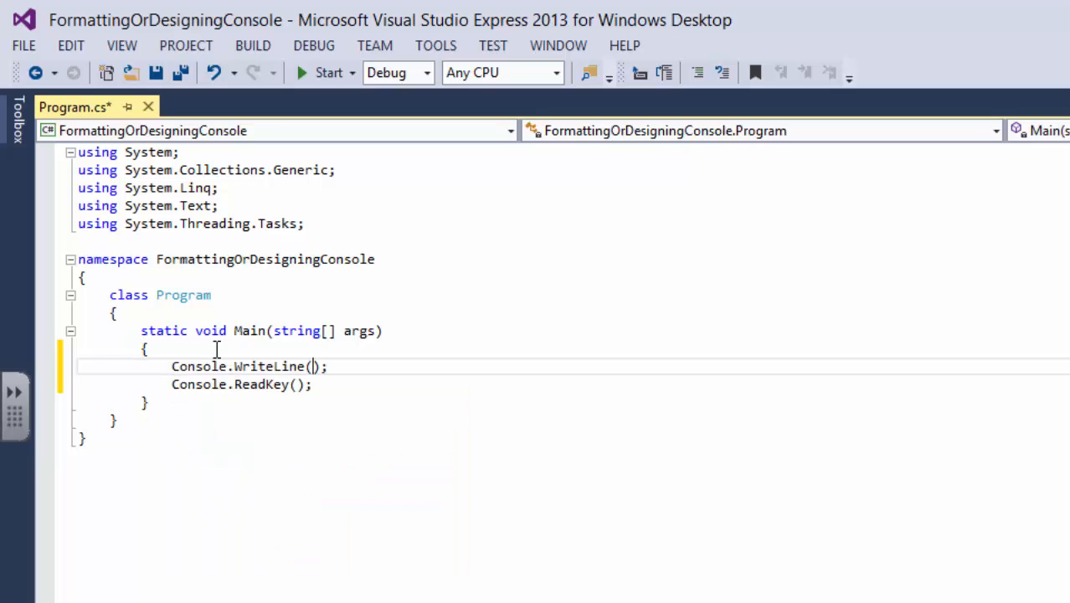
text(")
text(")
key(Left)
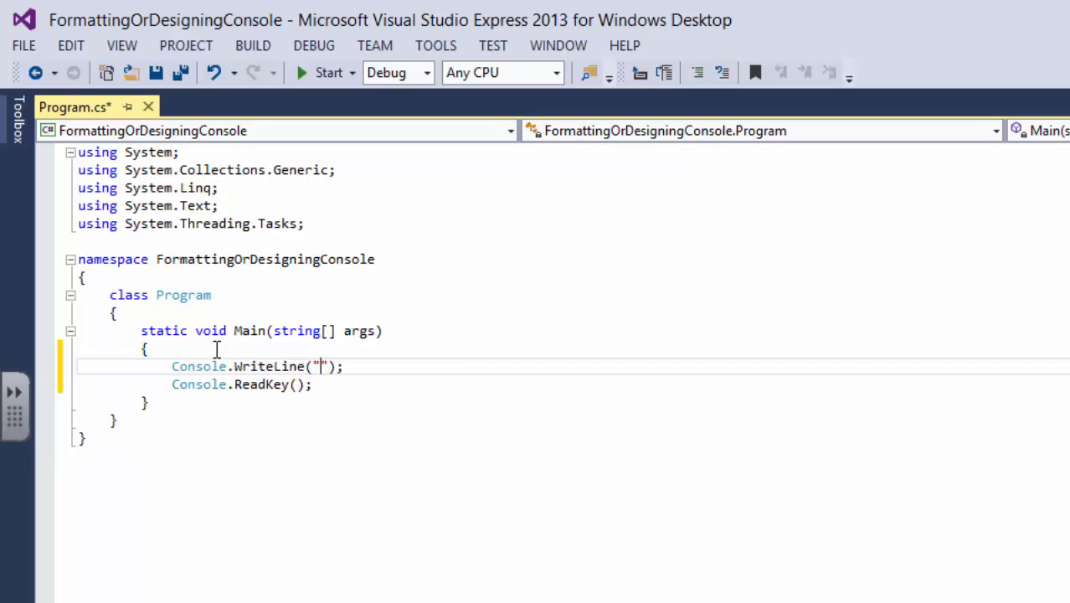
text(LLTtutorial)
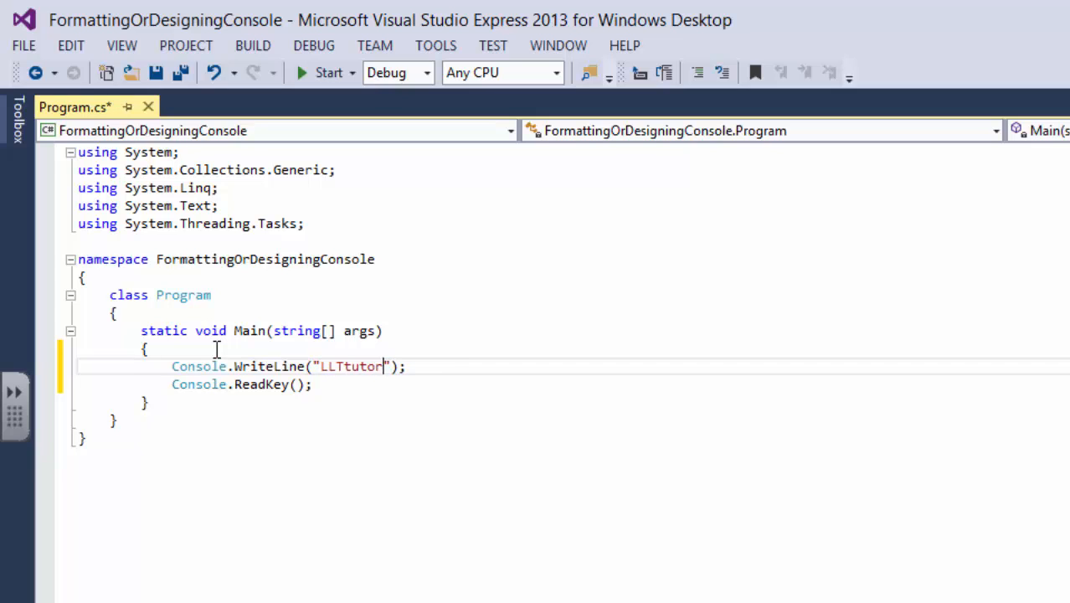
text(s)
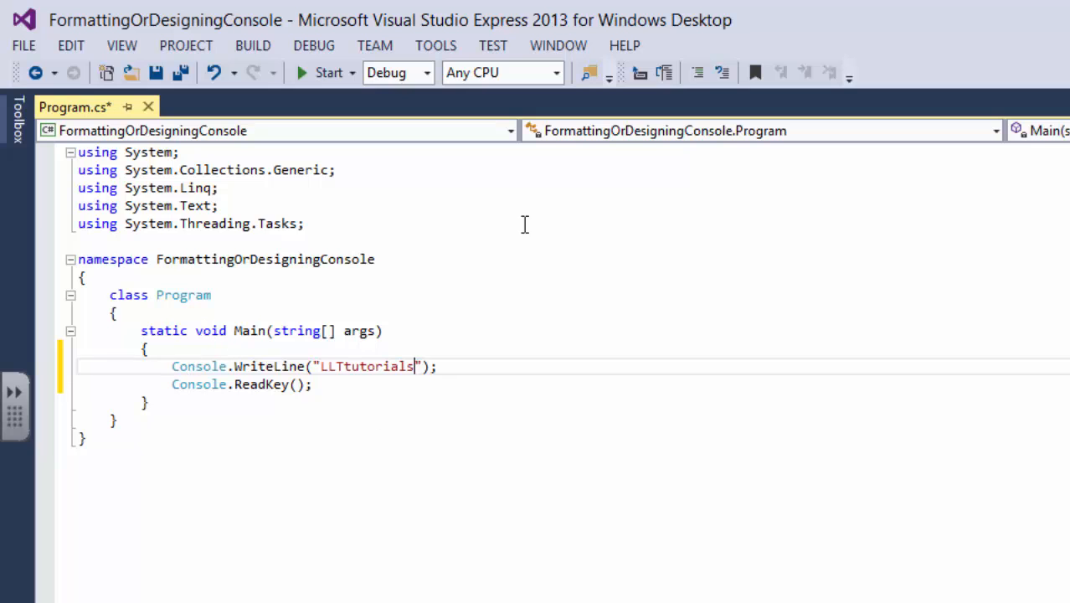
click(330, 72)
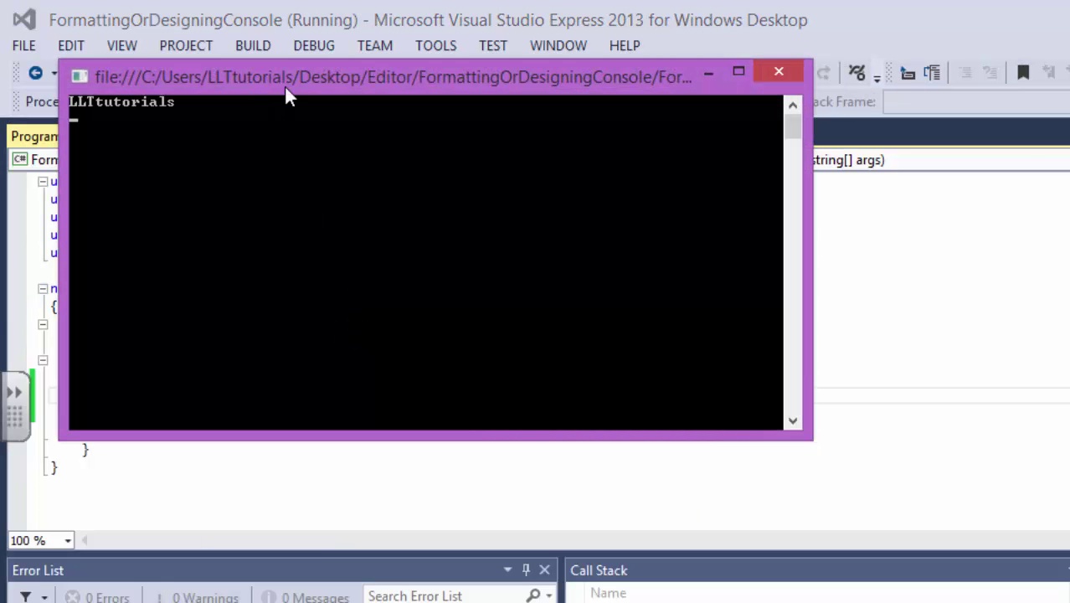
drag(286, 84, 803, 305)
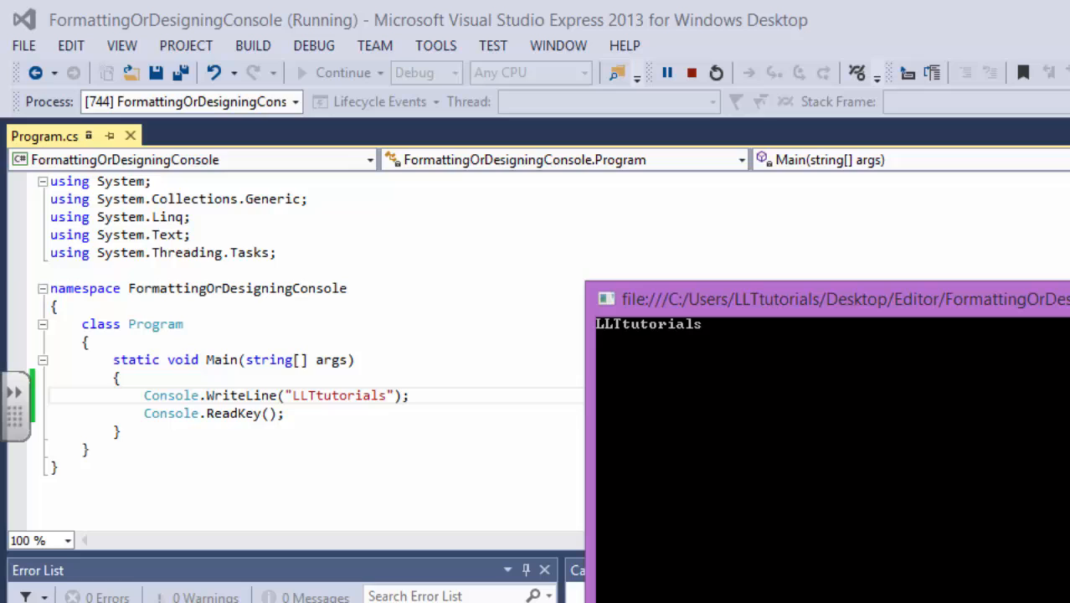
key(Return)
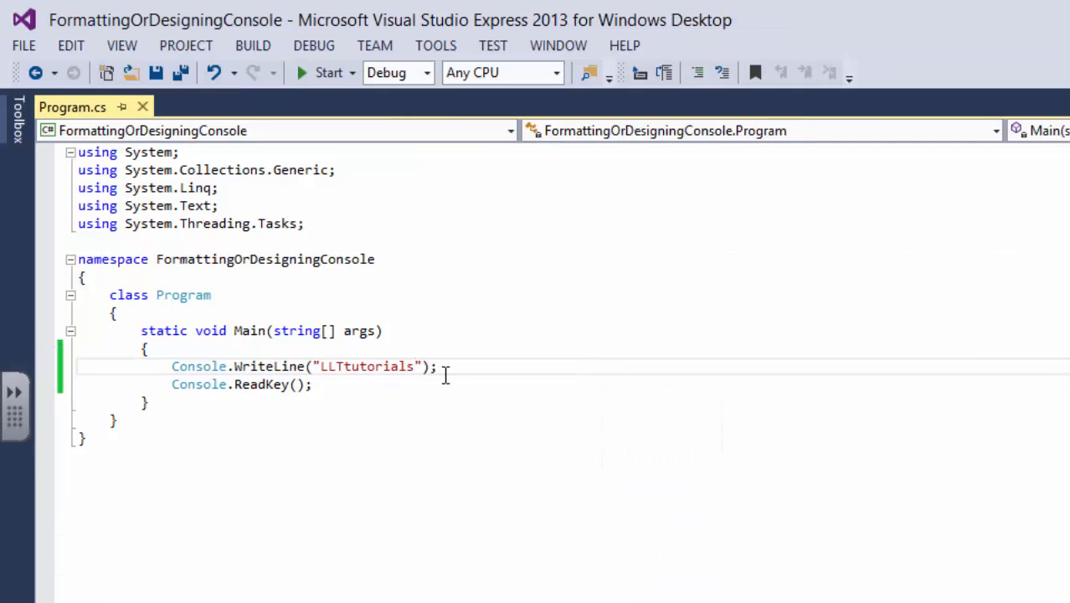
- Add //Staring Console Formatting and //End of Console Formatting comments around WriteLine
click(437, 366)
key(Return)
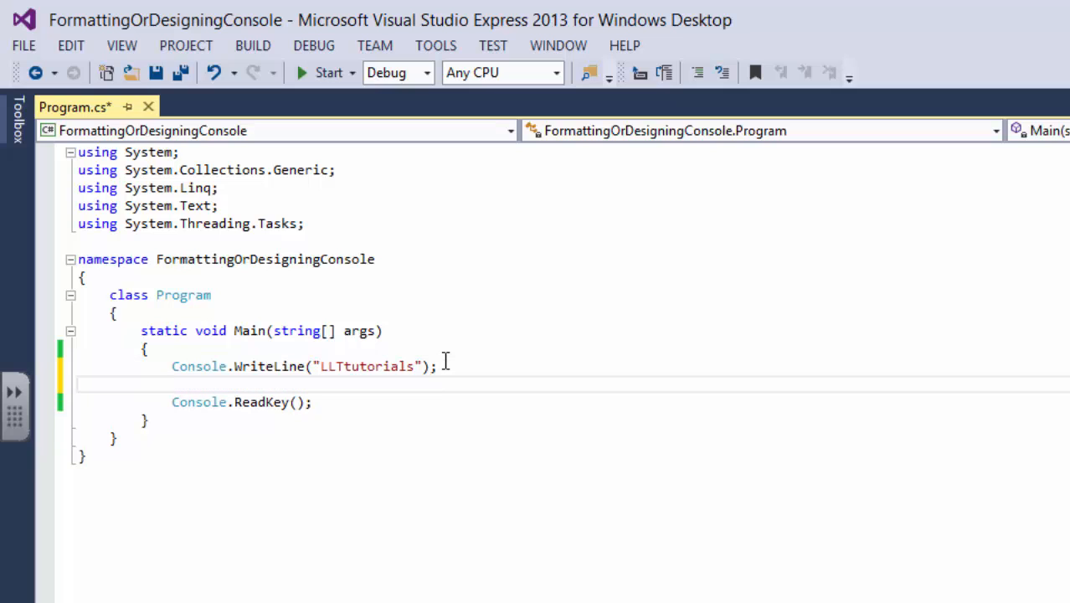
key(Up)
key(Up)
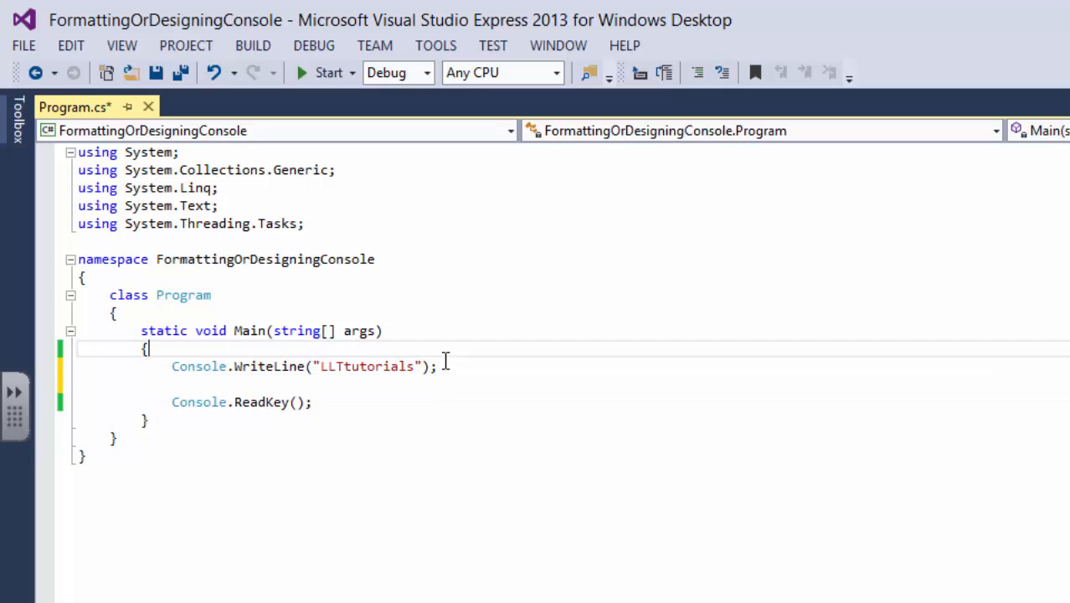
key(Return)
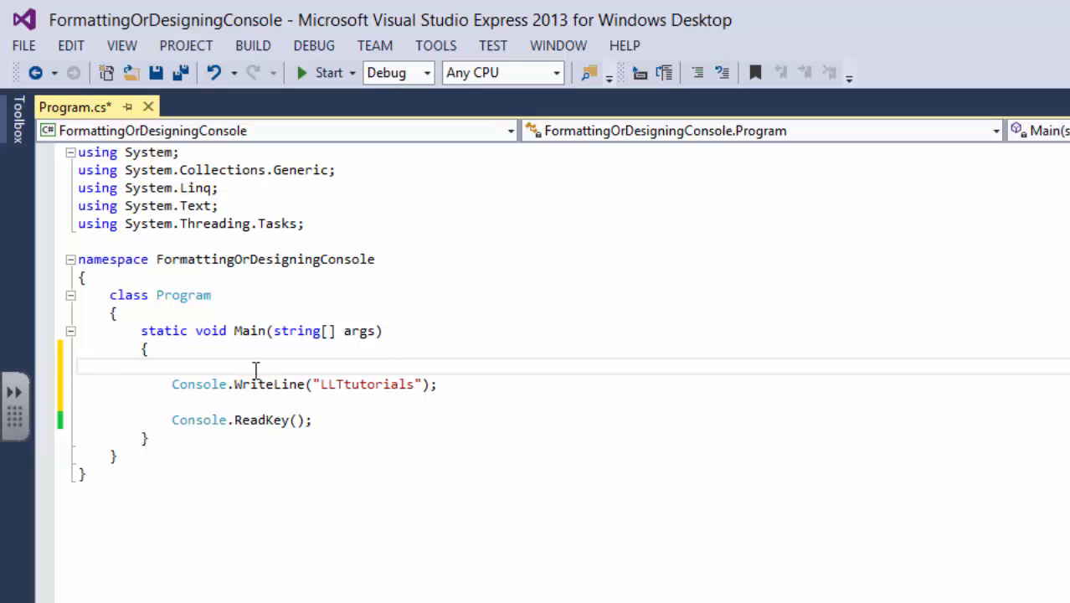
text(//Staring C)
text(o)
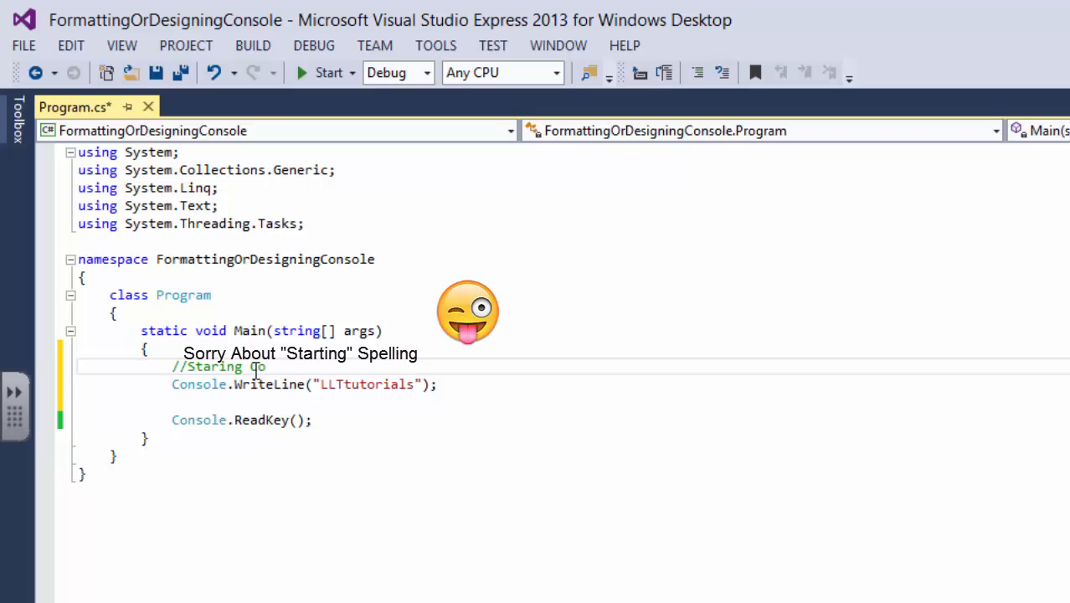
text(nsole F)
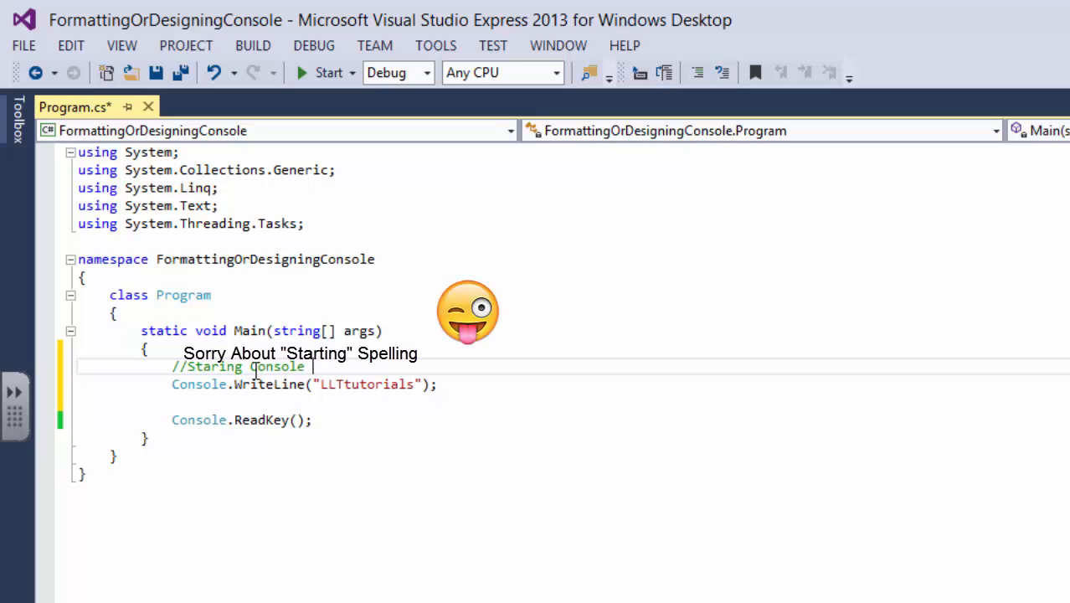
text(orma)
text(tting)
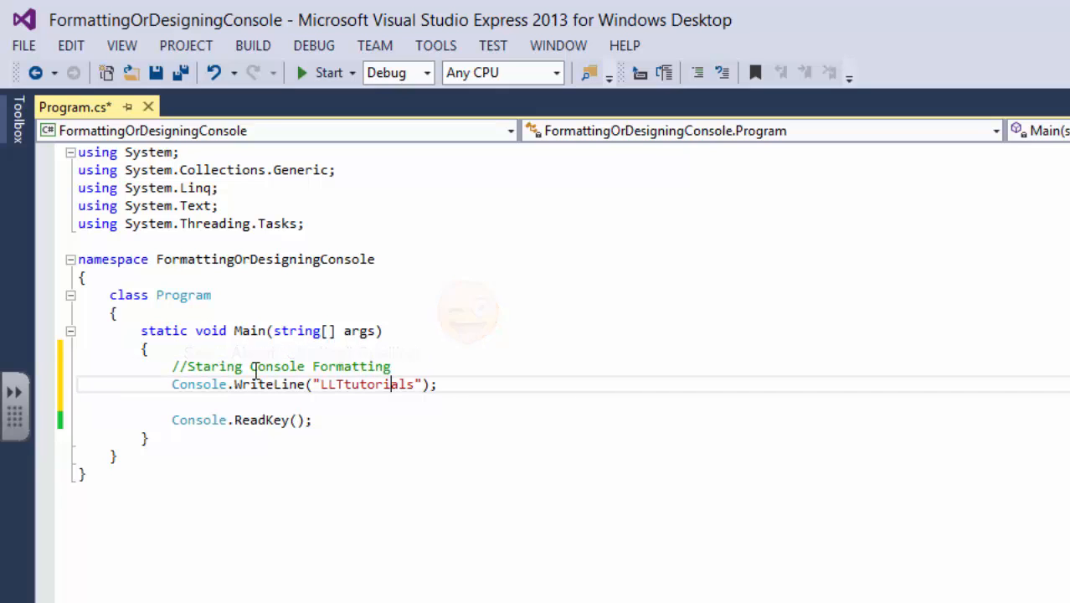
key(Down)
key(Down)
key(Return)
text(/)
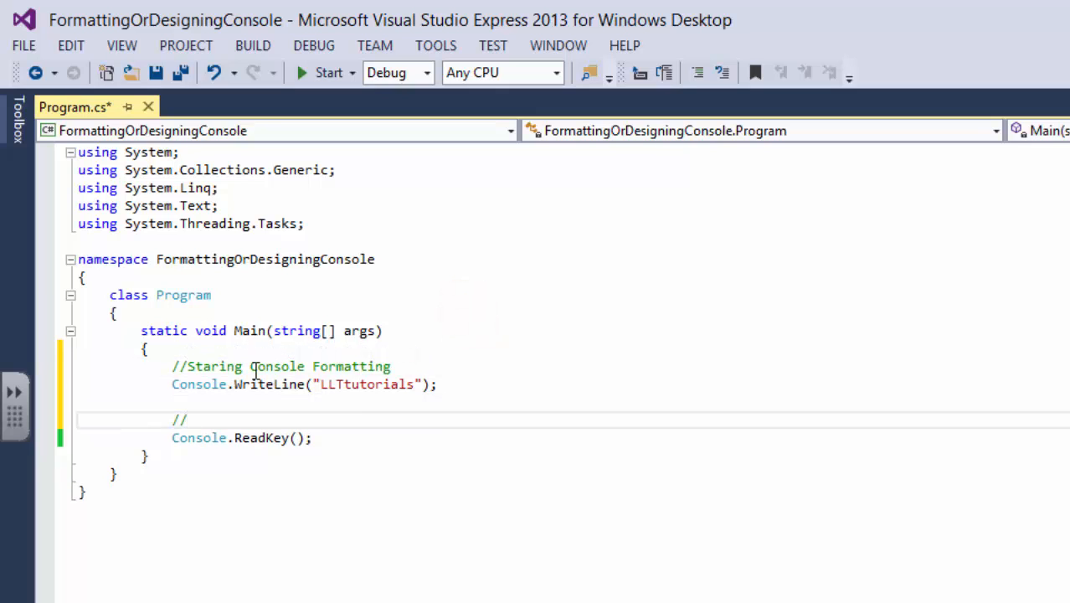
text(End C)
text(o)
key(BackSpace)
key(BackSpace)
text(of Console )
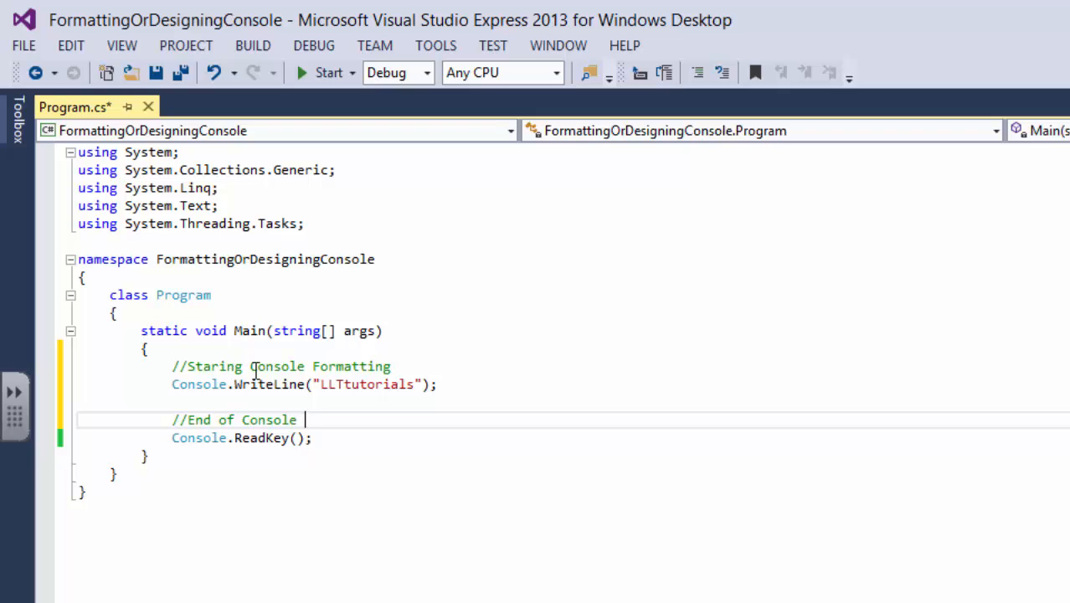
text(Forma)
text(tting)
key(Up)
key(Up)
key(Up)
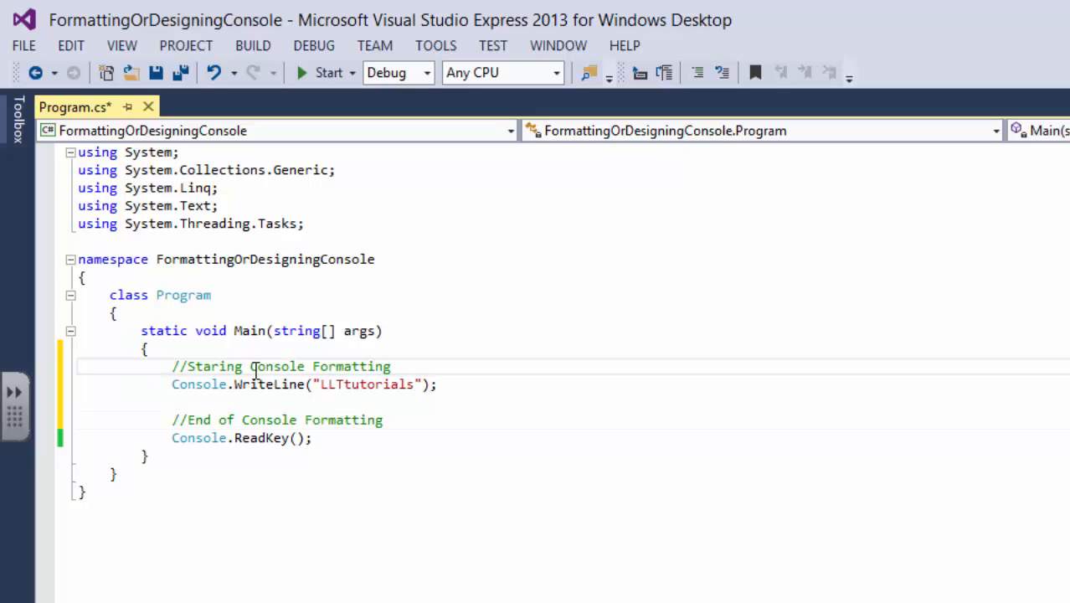
- Start a new line below the start comment for the Console.Title statement
key(End)
key(Return)
text(conso)
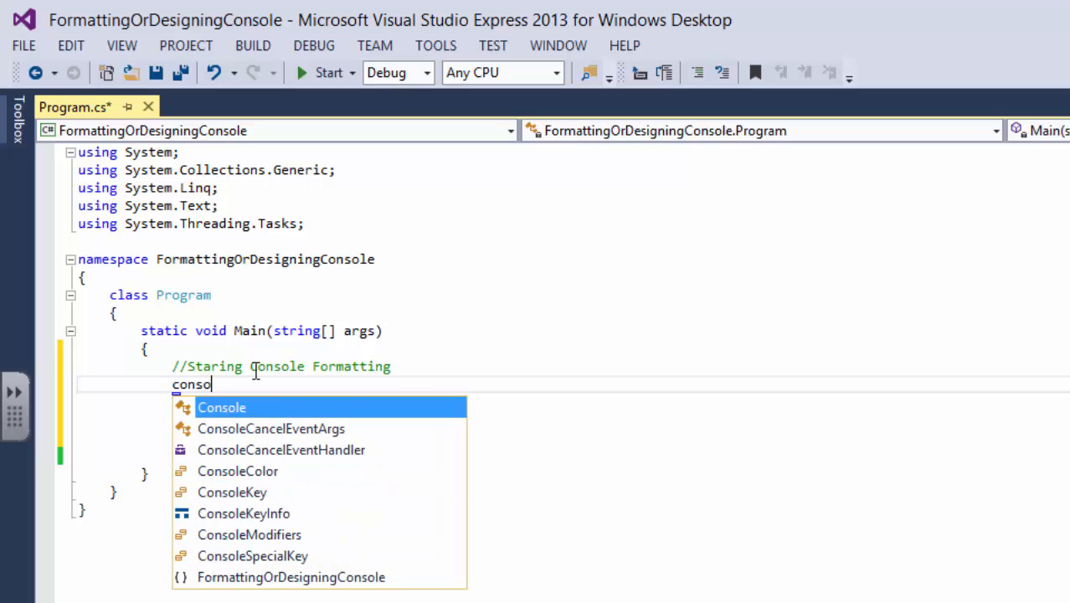
text(le.title)
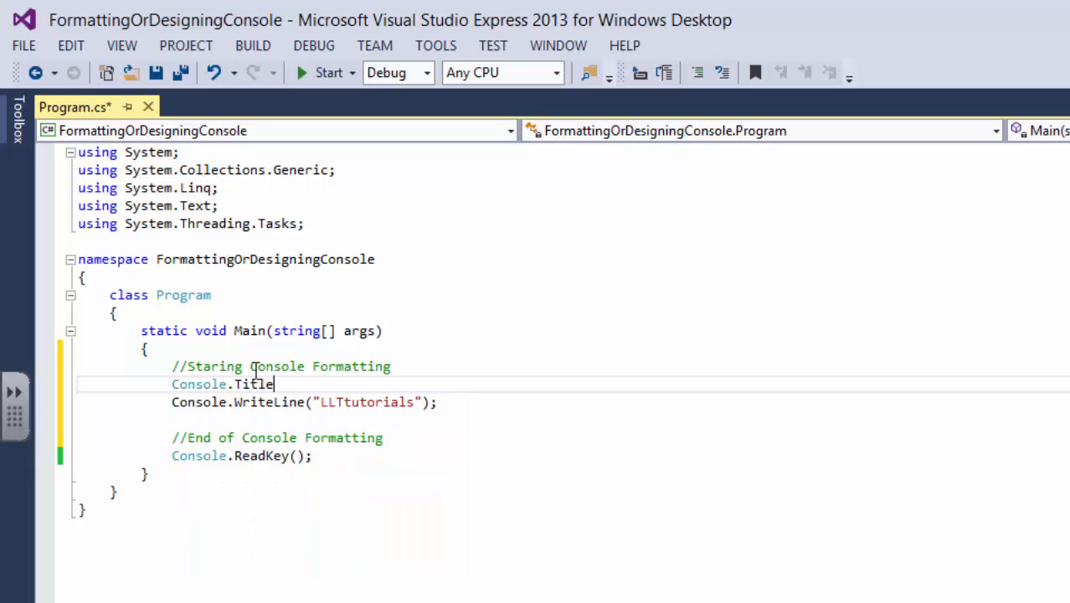
text(=")
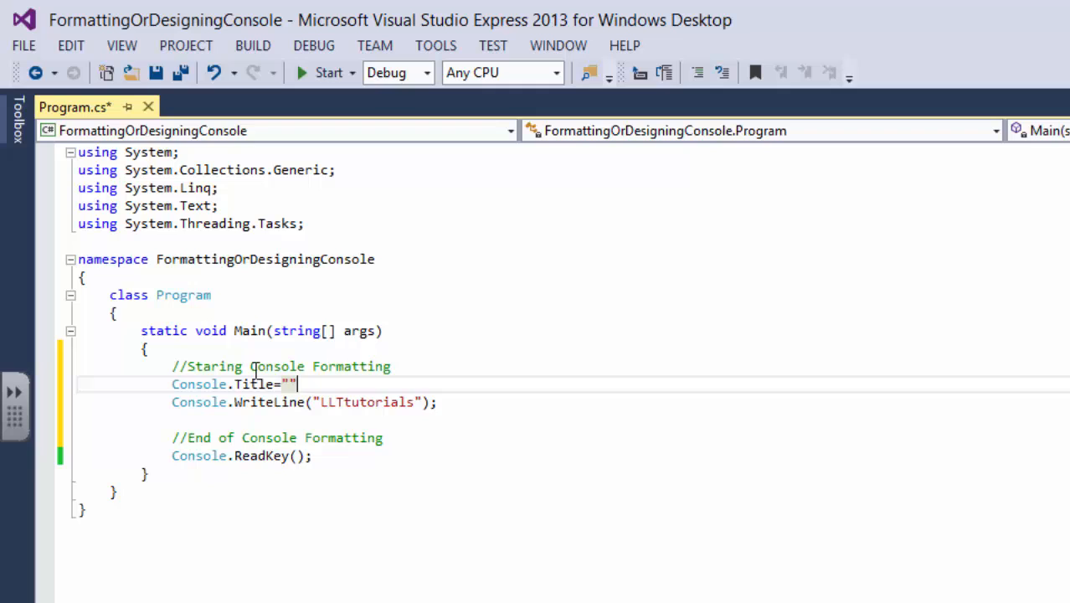
text(";)
text(LLTtut)
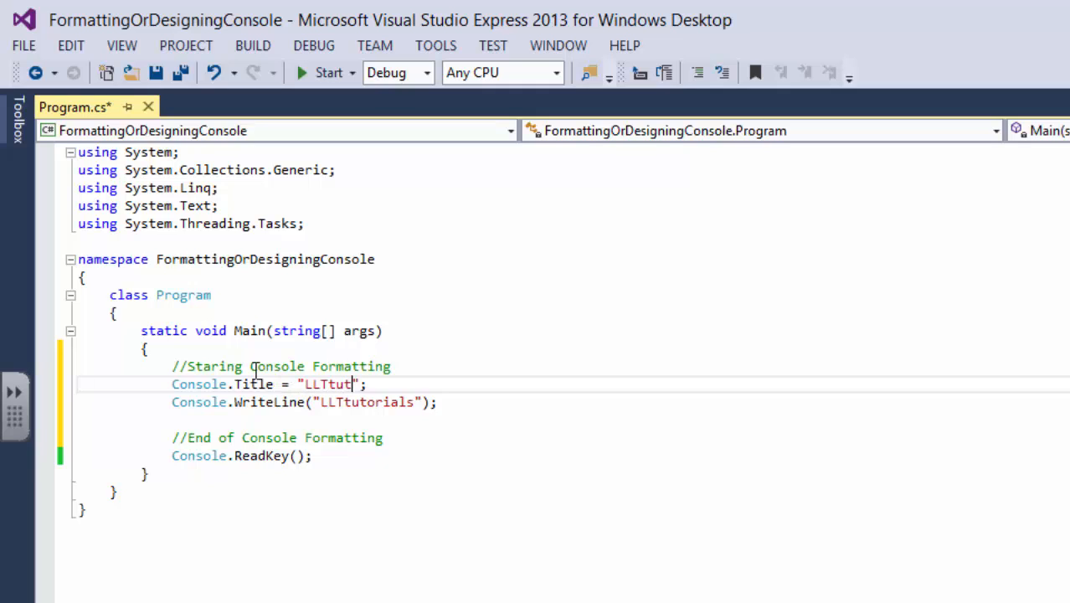
text(orials: )
text(Tutorial )
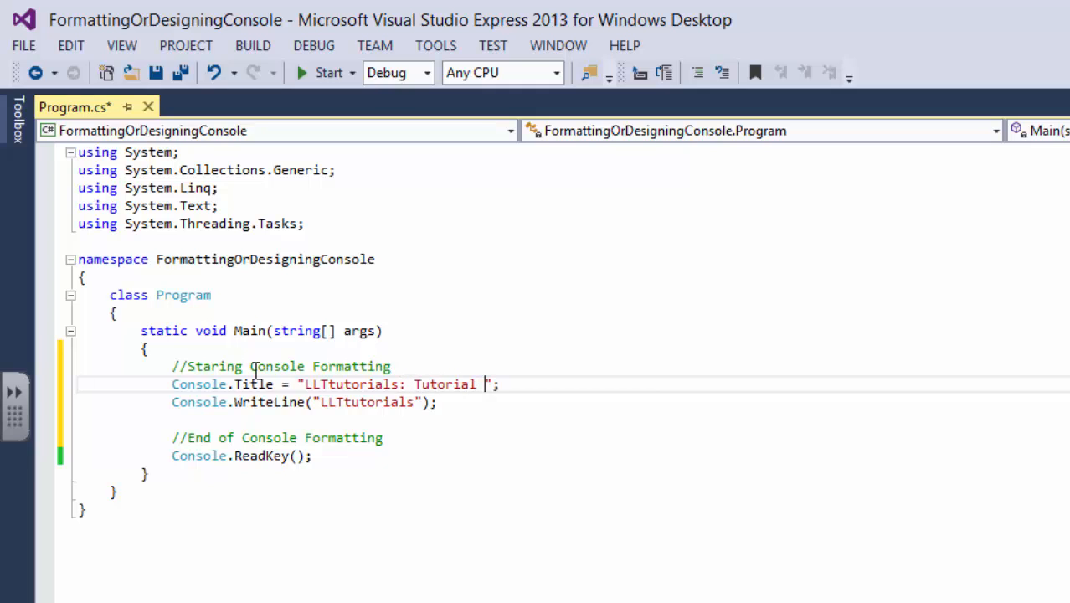
text(# 5)
click(317, 72)
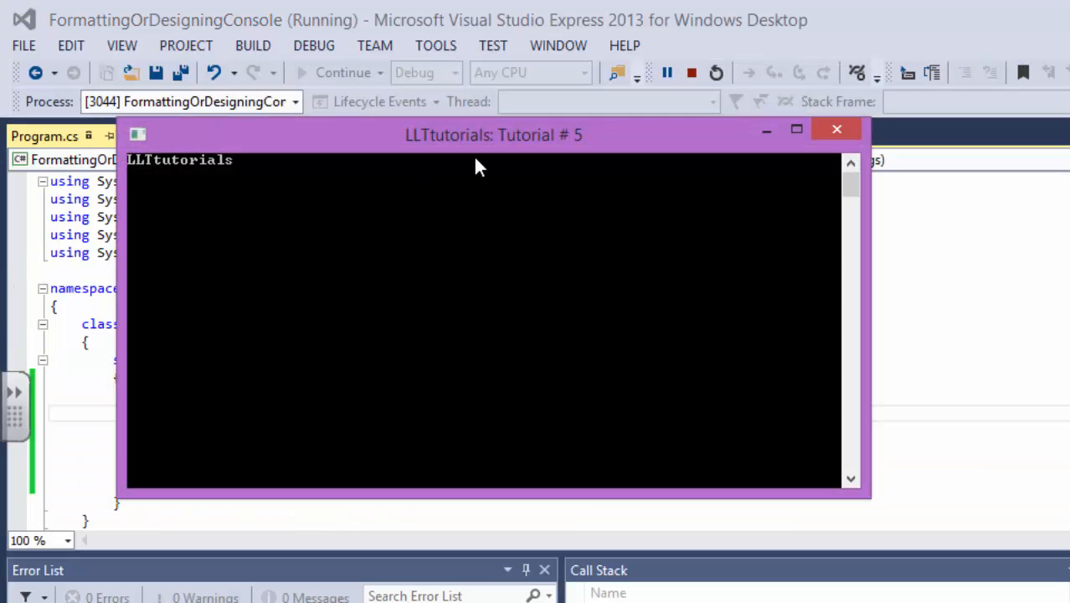
drag(454, 134, 862, 343)
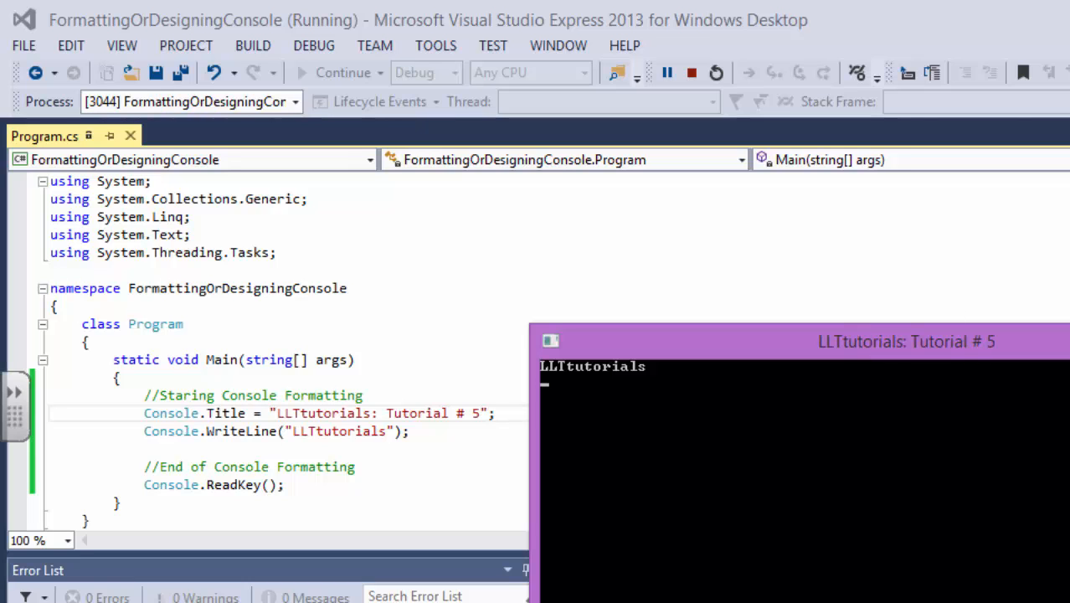
key(Return)
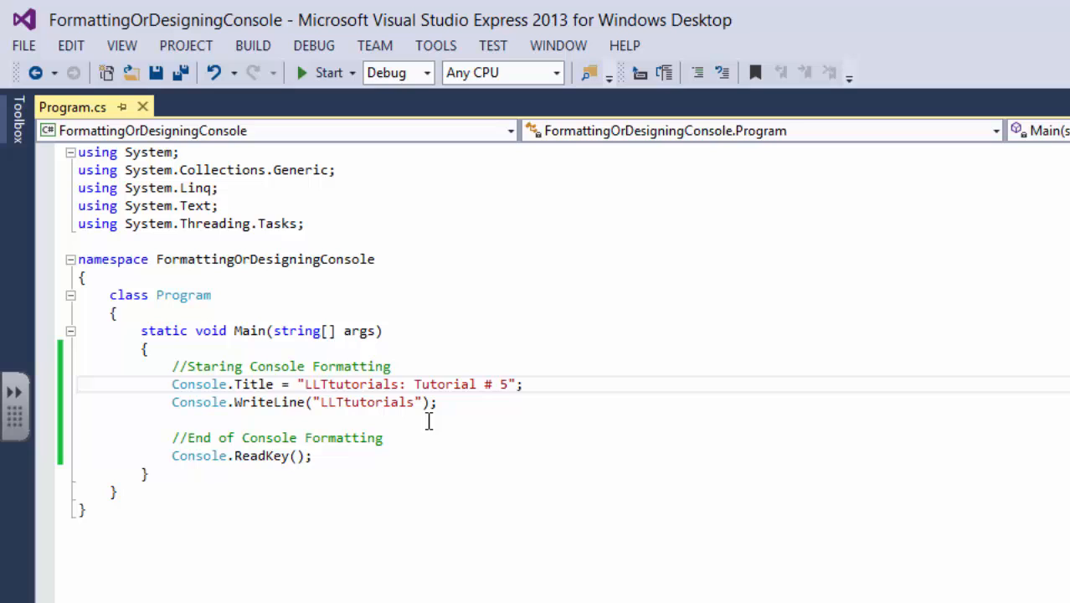
- Add Console.BackgroundColor = ConsoleColor.Blue; below WriteLine
click(249, 419)
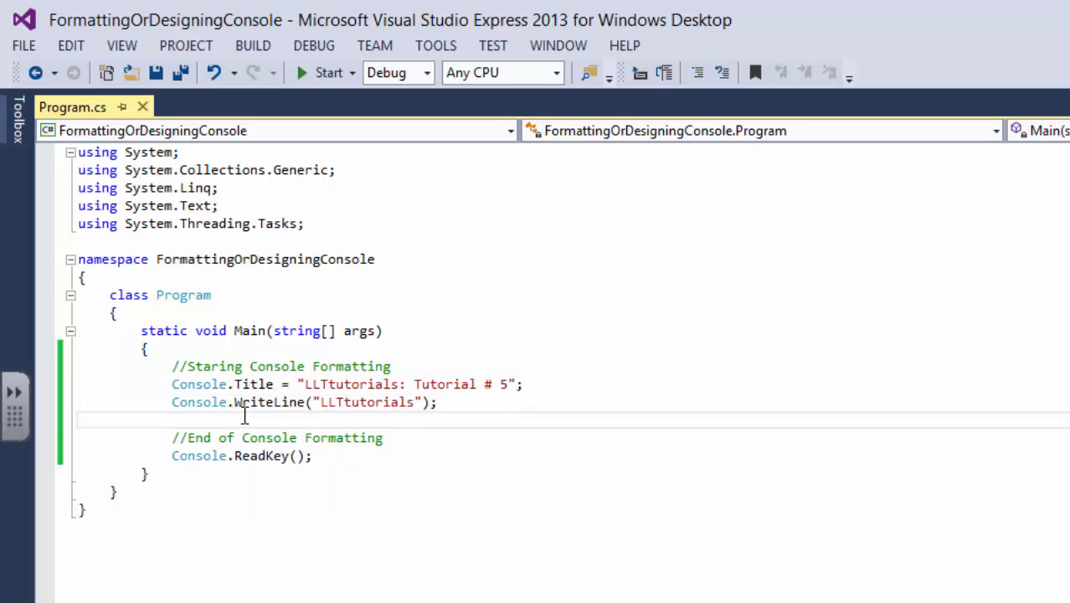
text(conso)
key(Tab)
text(.)
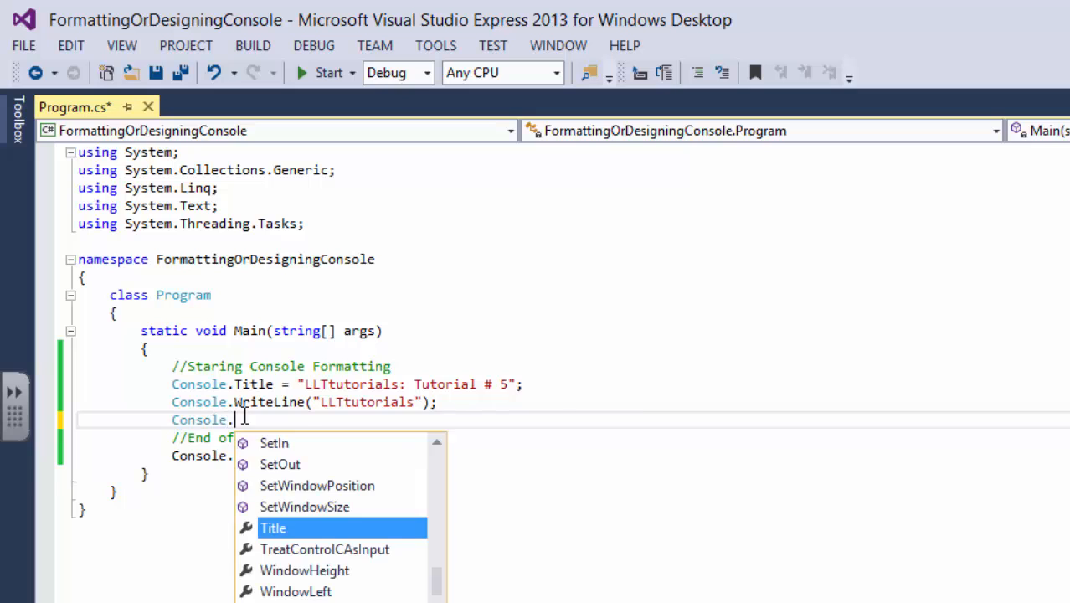
text(back)
key(Tab)
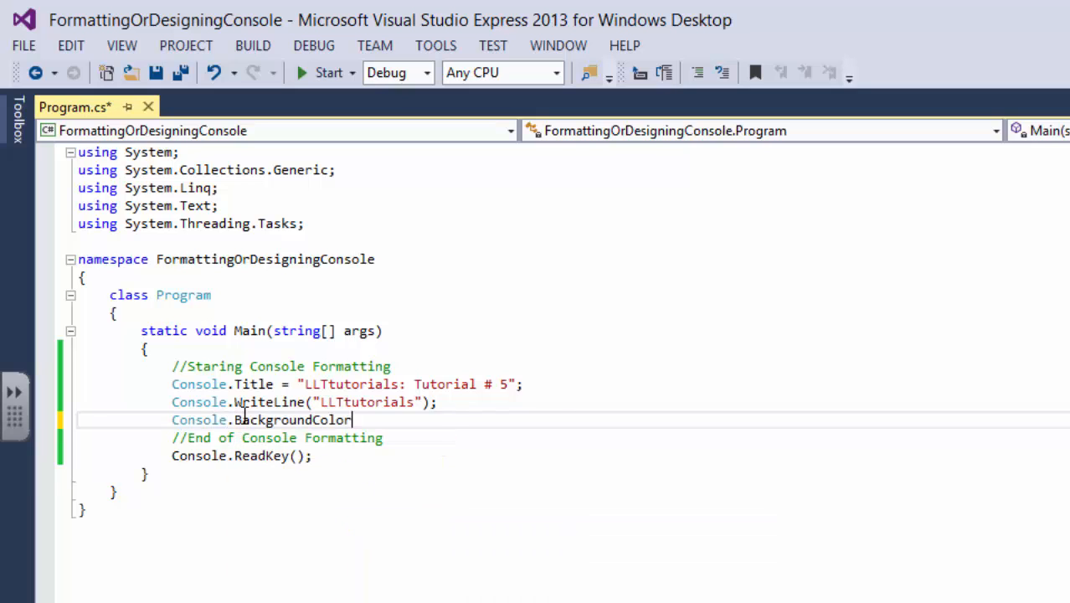
text(=conso)
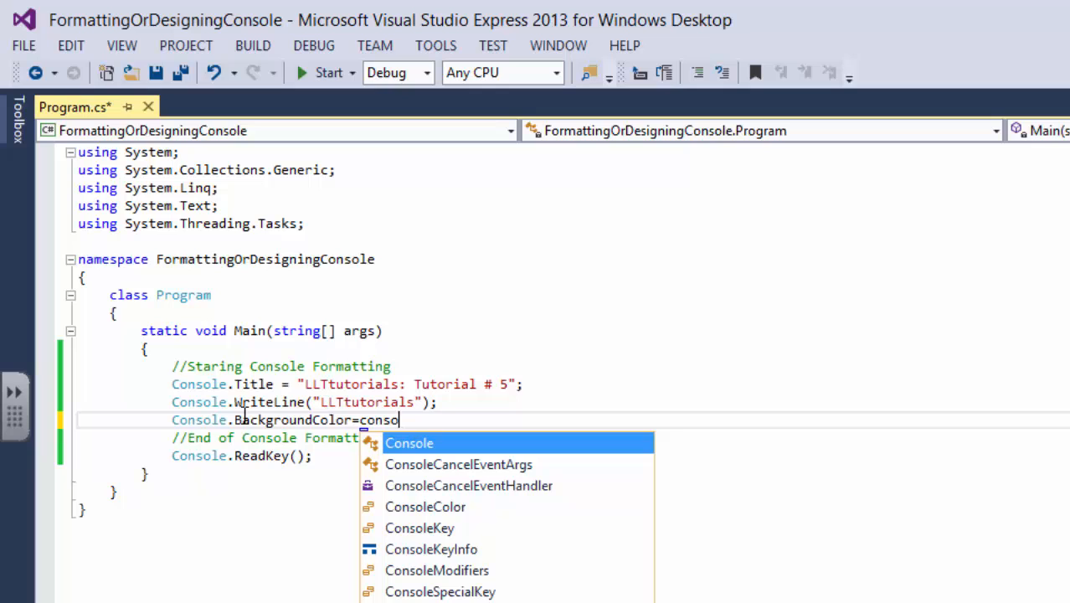
text(lecol)
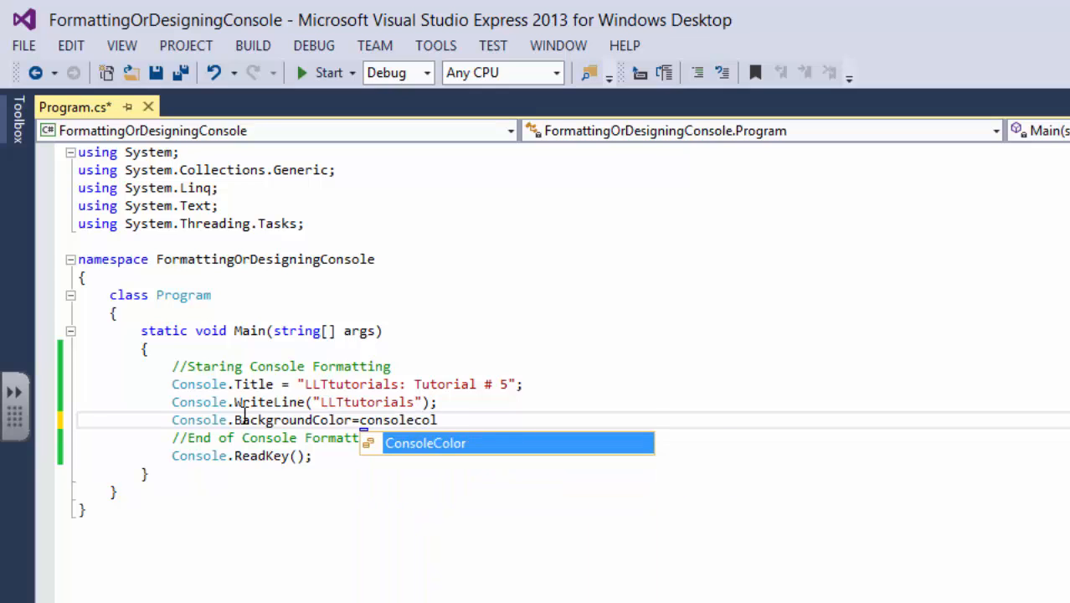
text(or.)
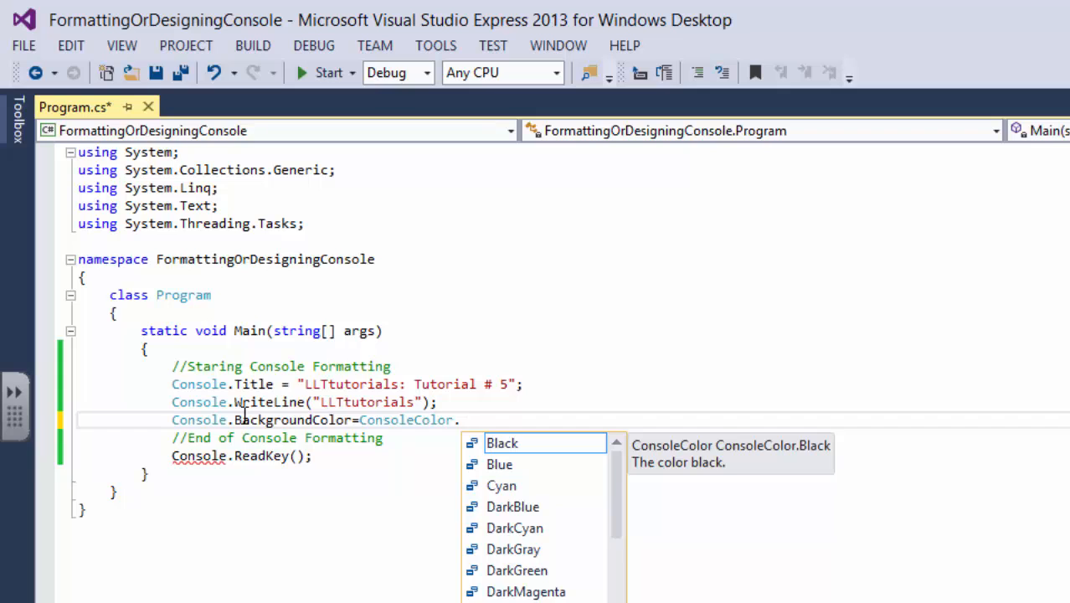
text(blu)
key(Tab)
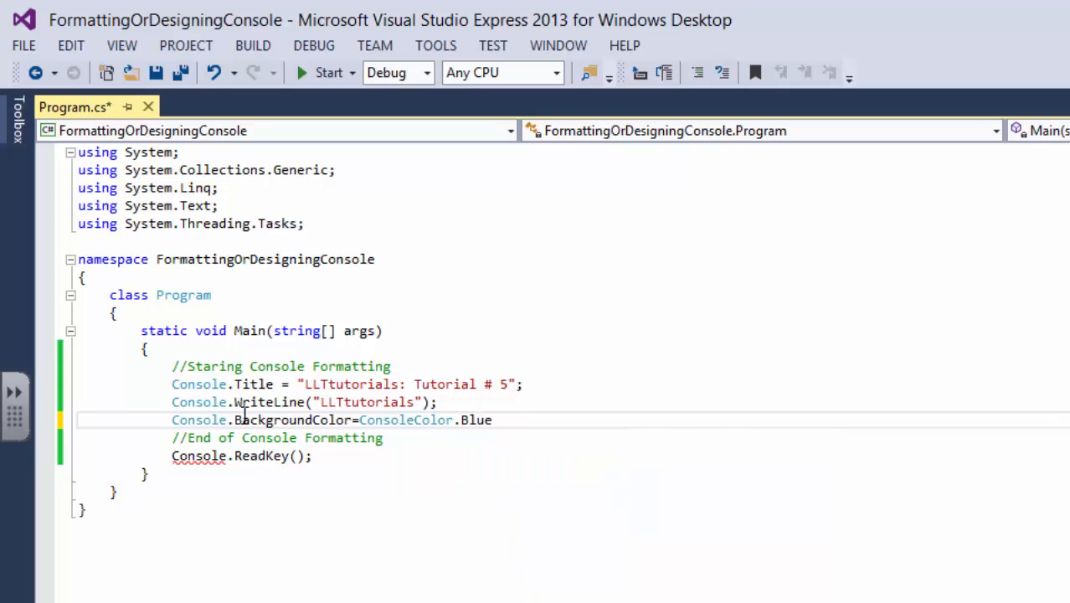
text(;)
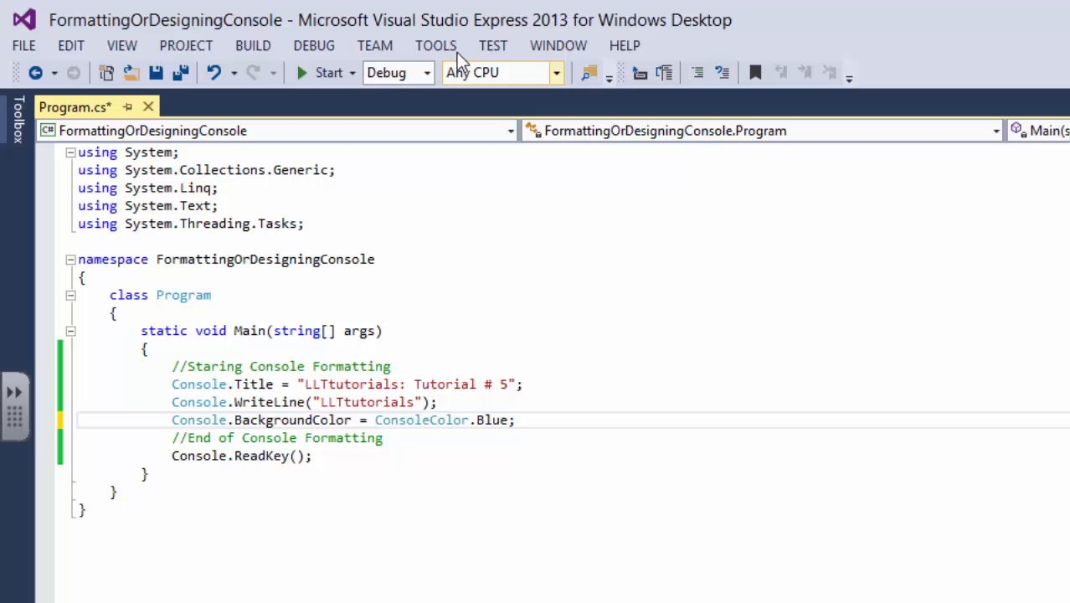
- Run the program to check the blue background, then close it
click(352, 73)
click(337, 98)
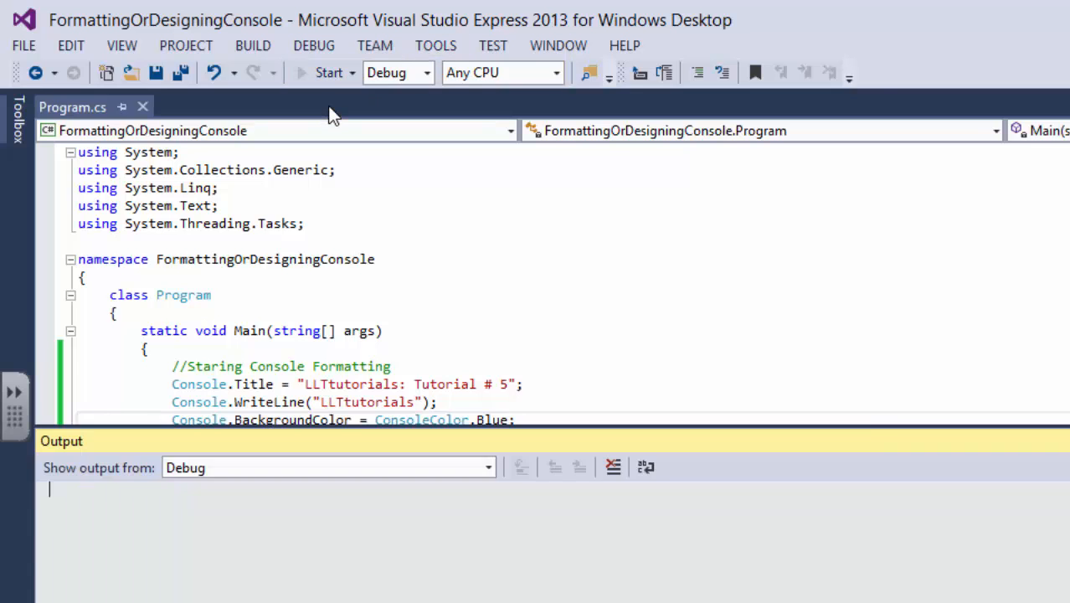
drag(392, 192, 744, 297)
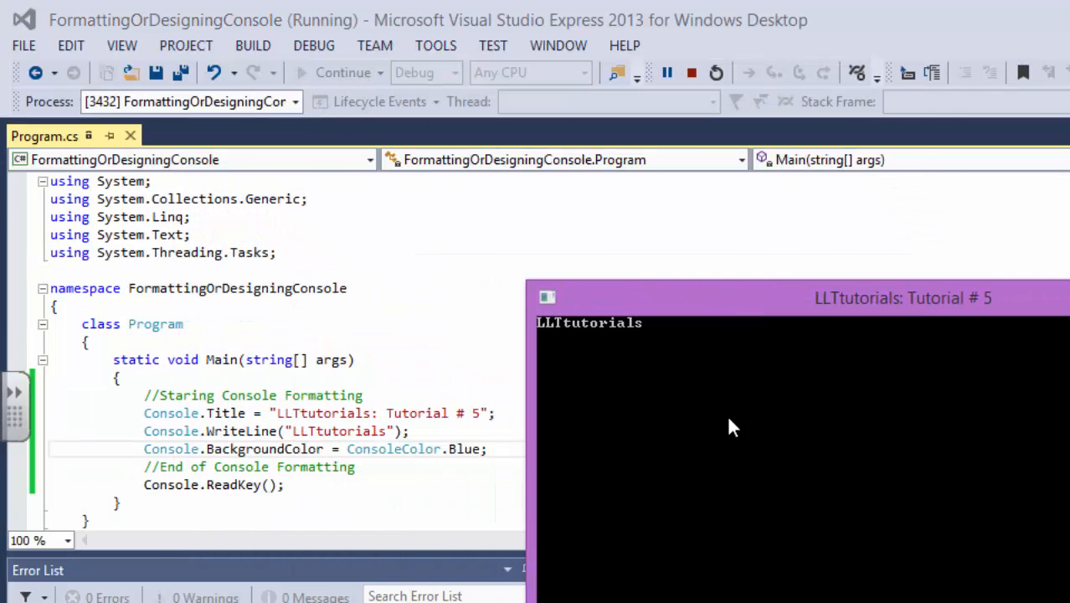
key(Return)
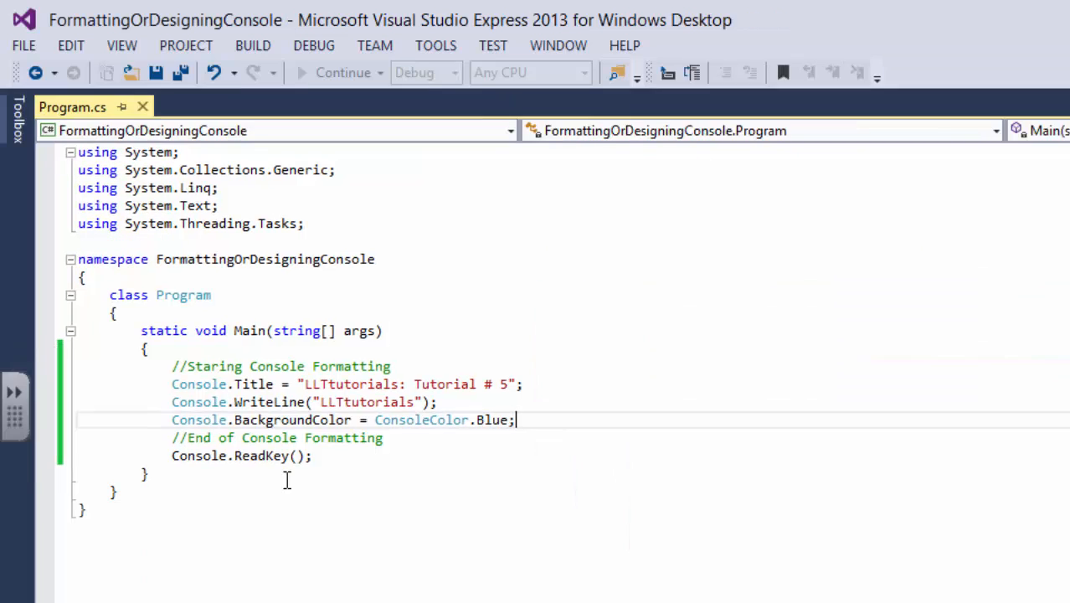
- Add Console.Read(); below the end-of-formatting comment, above ReadKey
click(393, 437)
key(End)
key(Return)
text(Co)
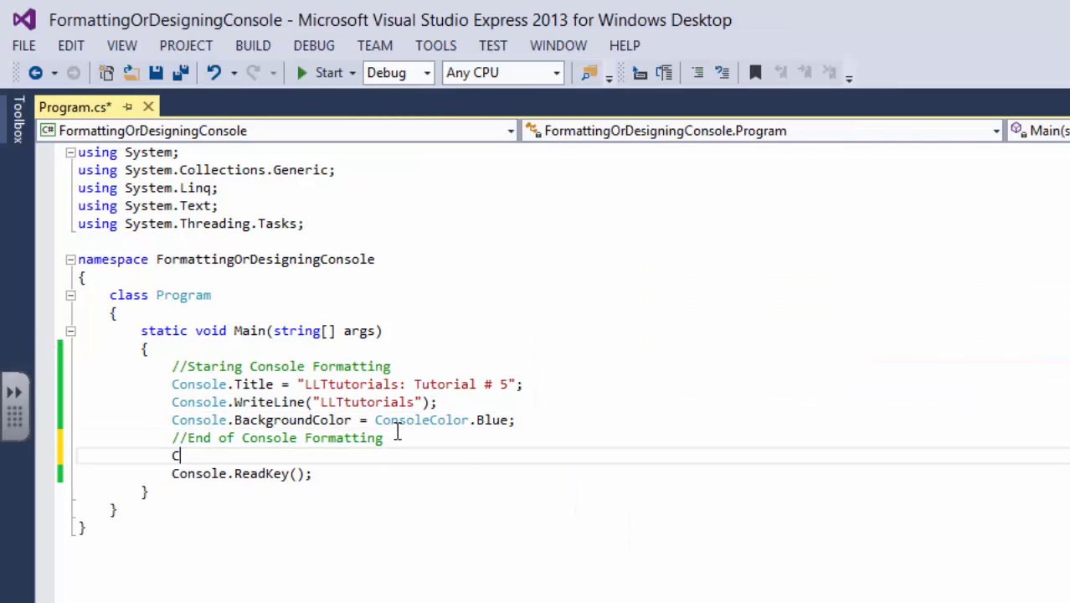
key(Tab)
key(BackSpace)
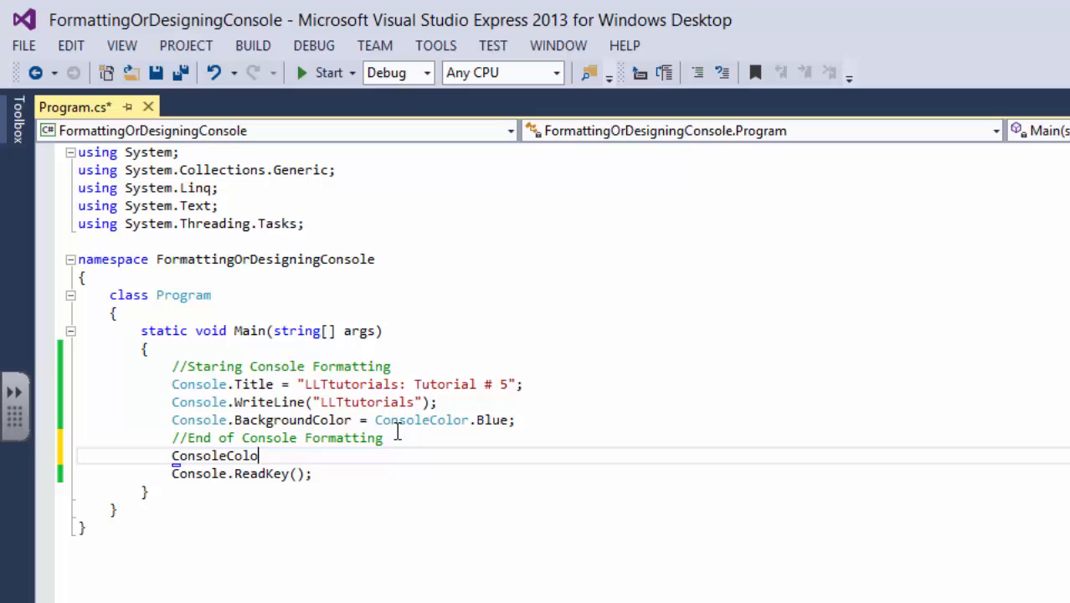
key(BackSpace)
key(BackSpace)
key(BackSpace)
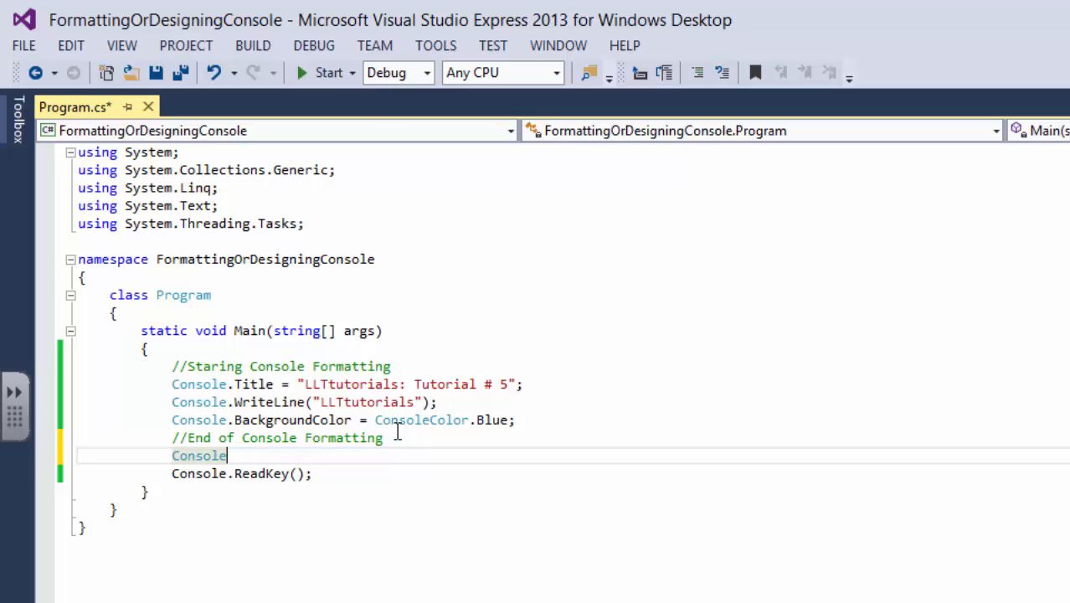
text(.)
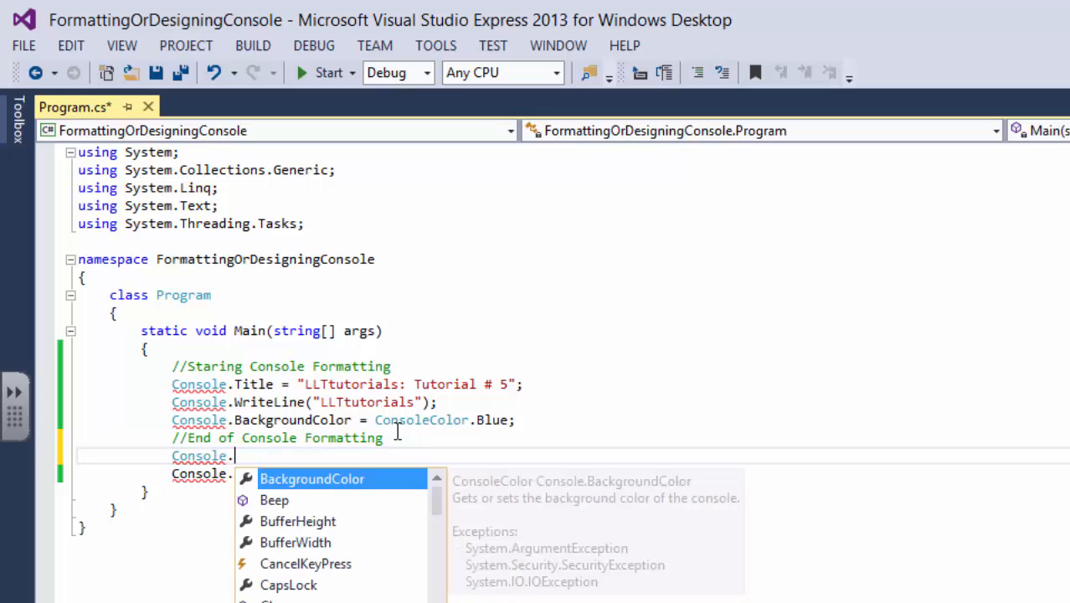
text(Read)
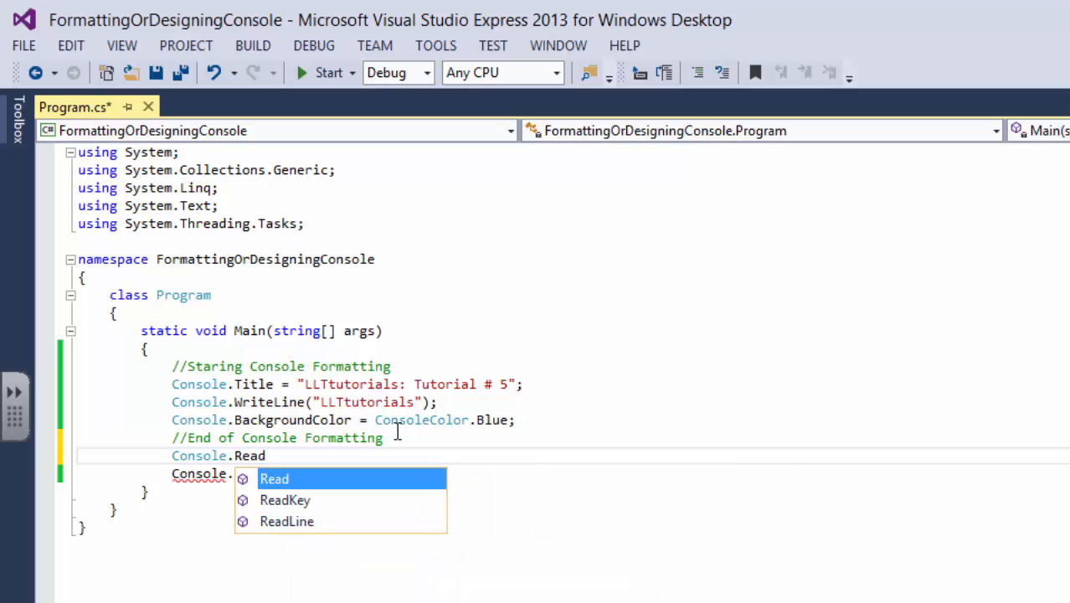
text(())
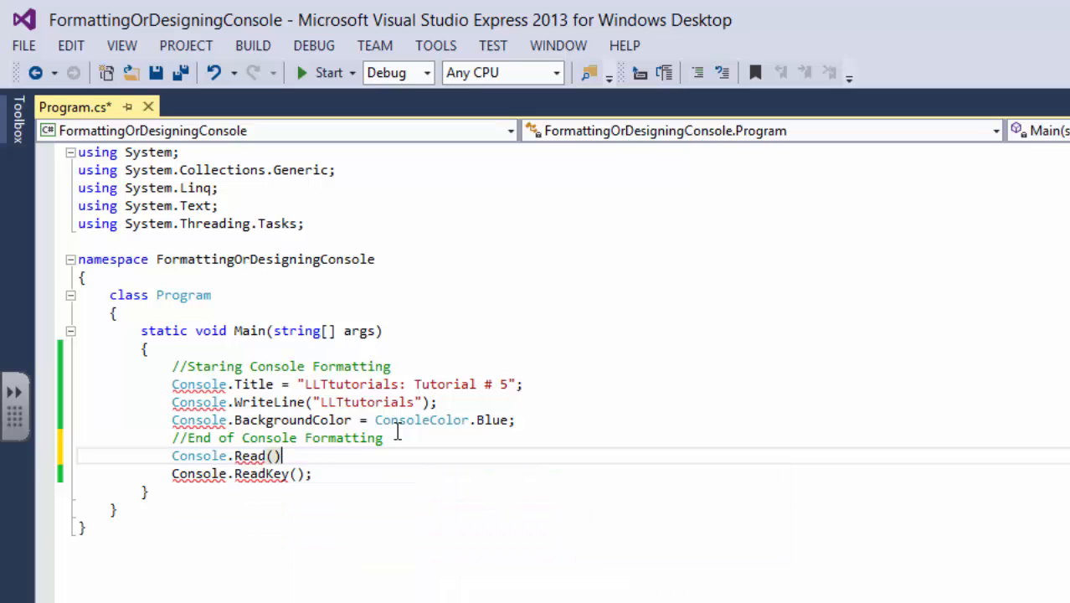
text(;)
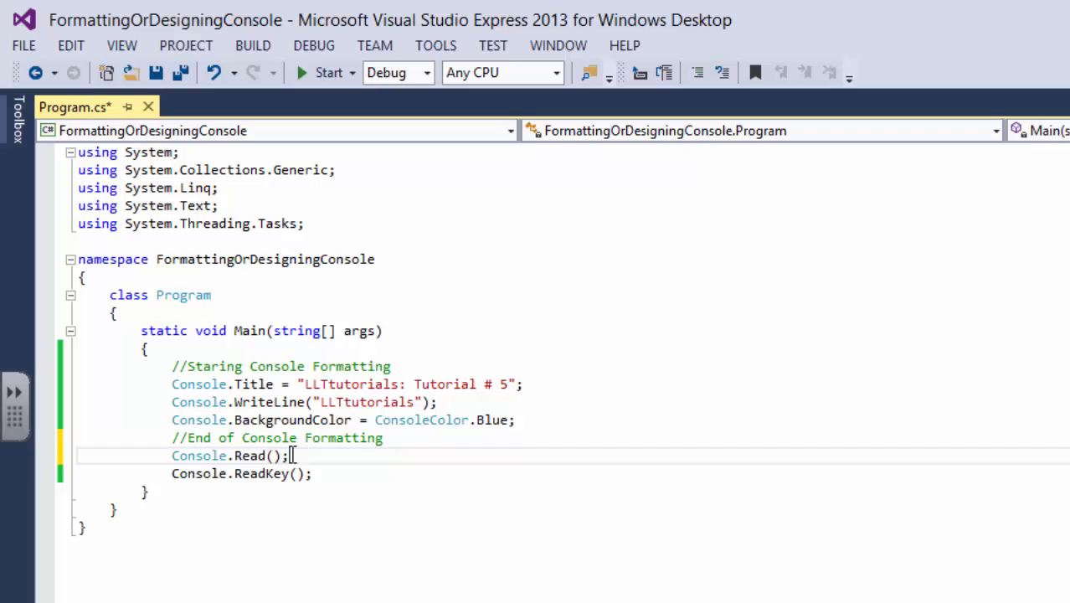
drag(293, 455, 174, 455)
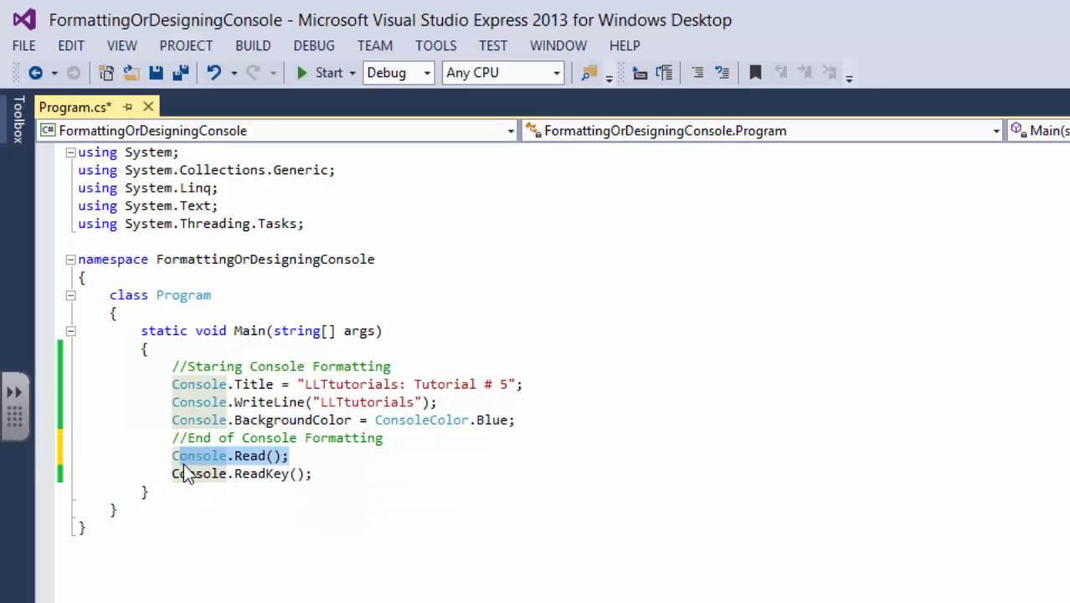
click(173, 456)
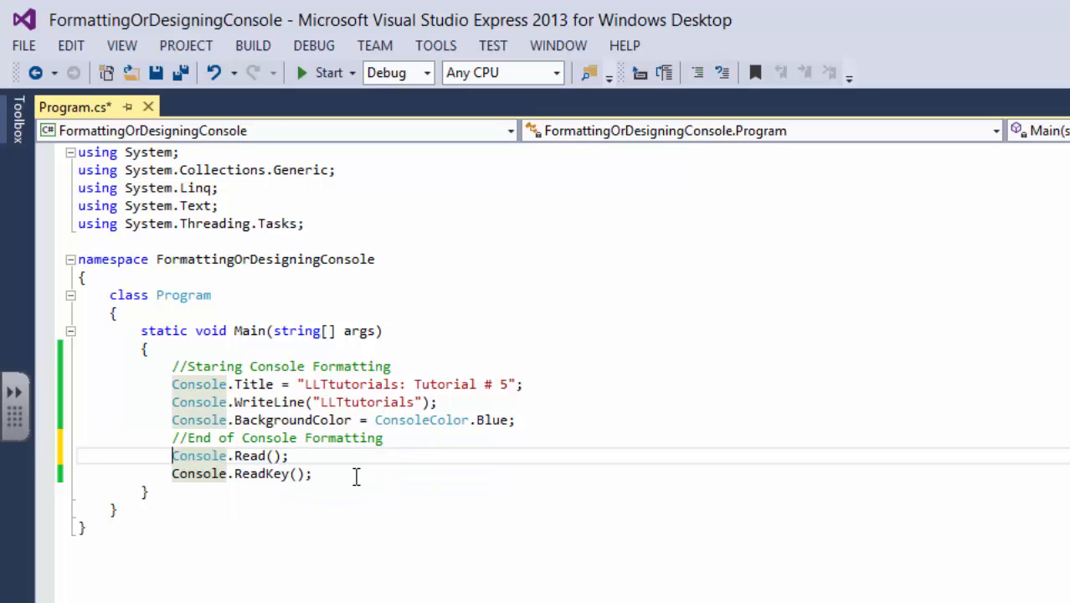
drag(339, 473, 146, 490)
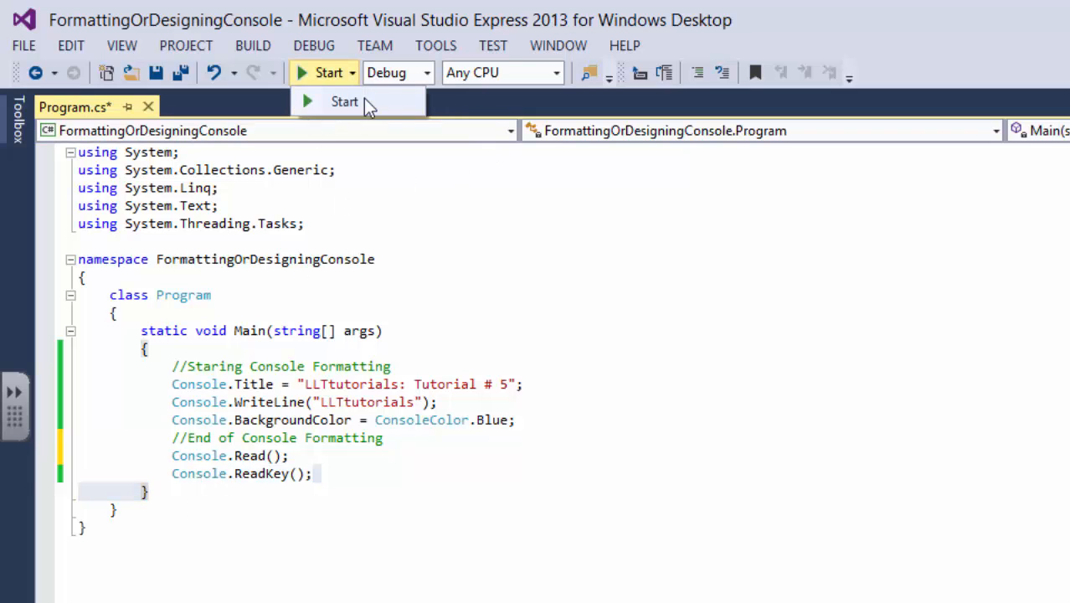
- Run the program, type and erase input on the blue line, then close it
click(345, 101)
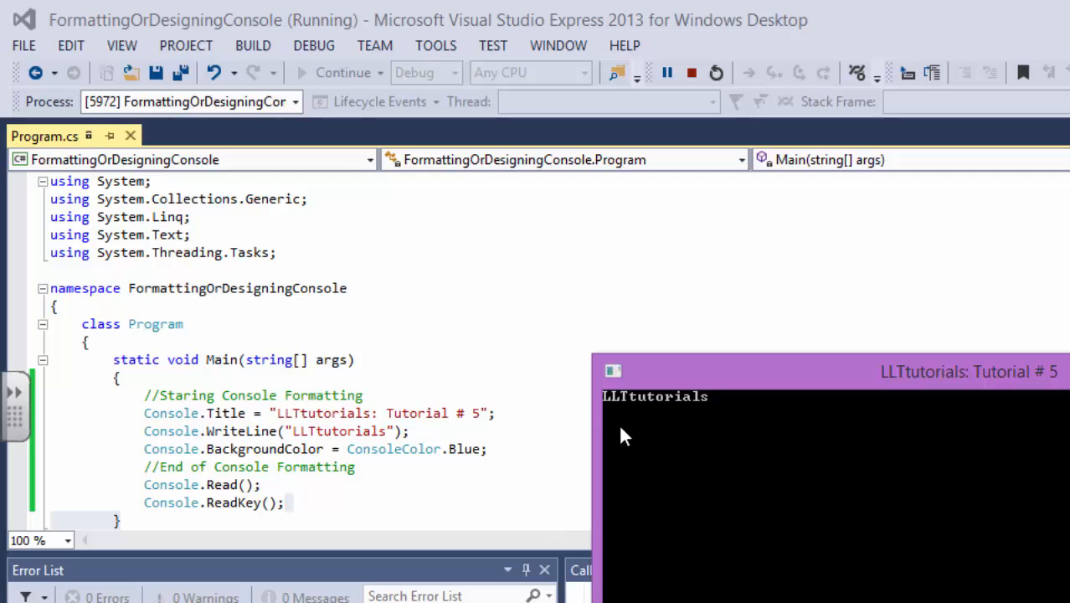
text(fsfsdfsdfsdfsf)
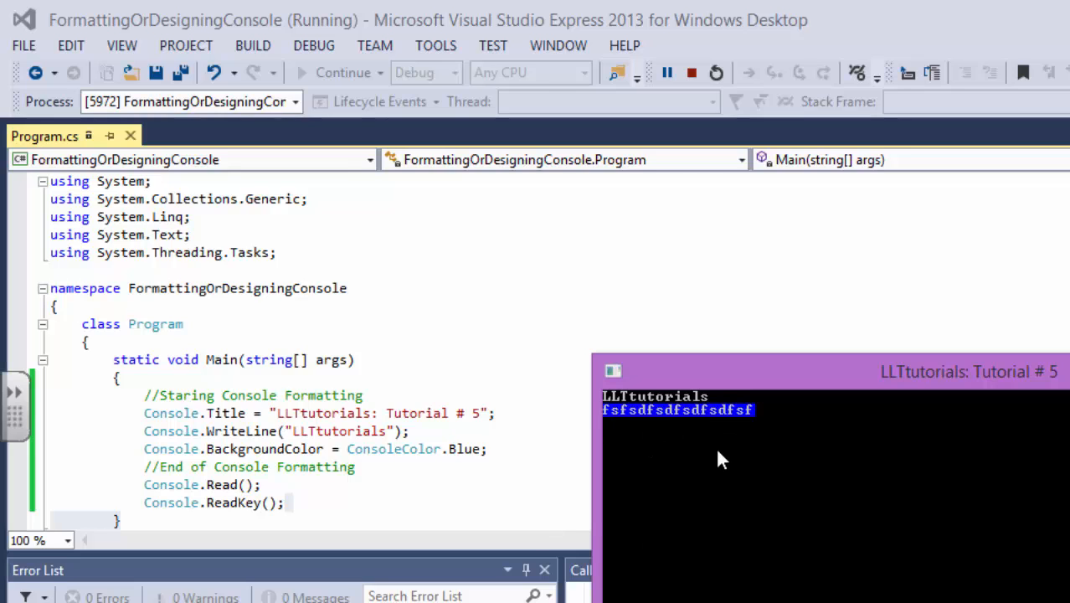
text(dfsfdsfdfsfsdffdsf)
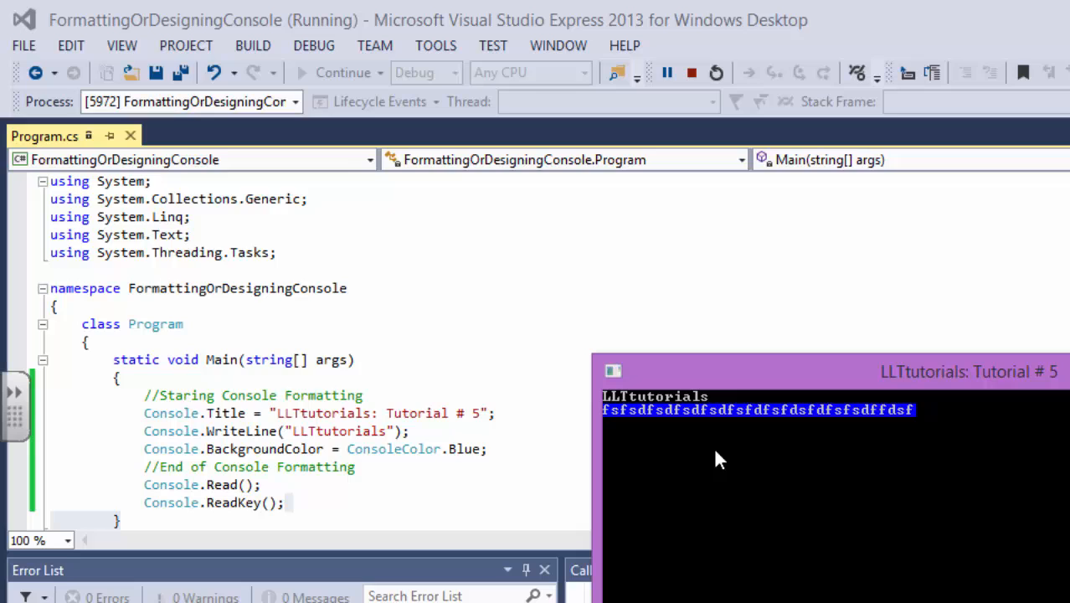
text(sdfsdfsdfsdf)
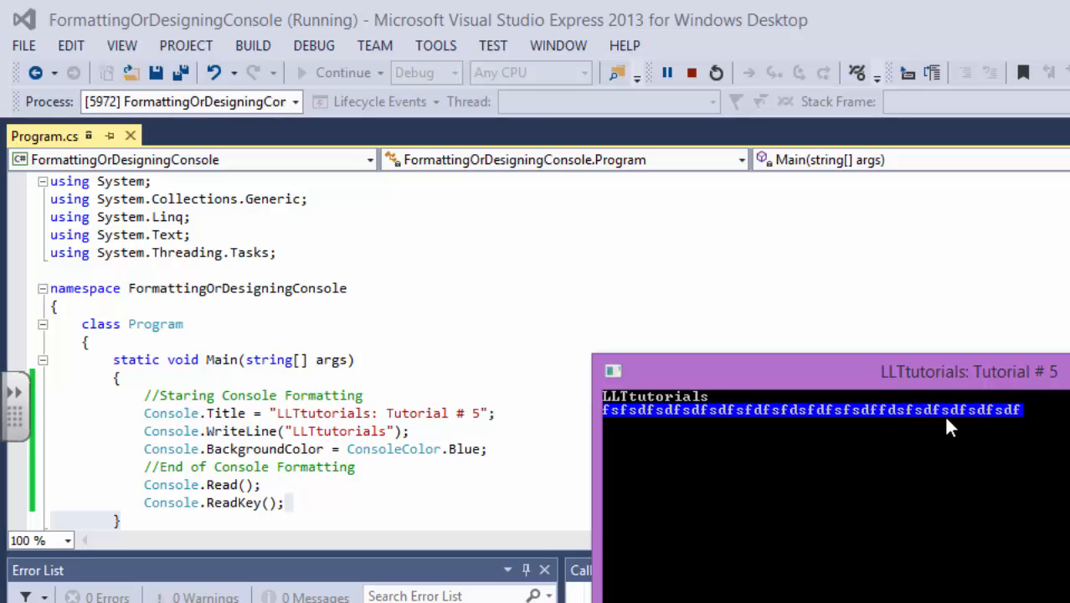
key(BackSpace)
key(BackSpace)
key(BackSpace)
key(BackSpace)
key(BackSpace)
key(BackSpace)
key(BackSpace)
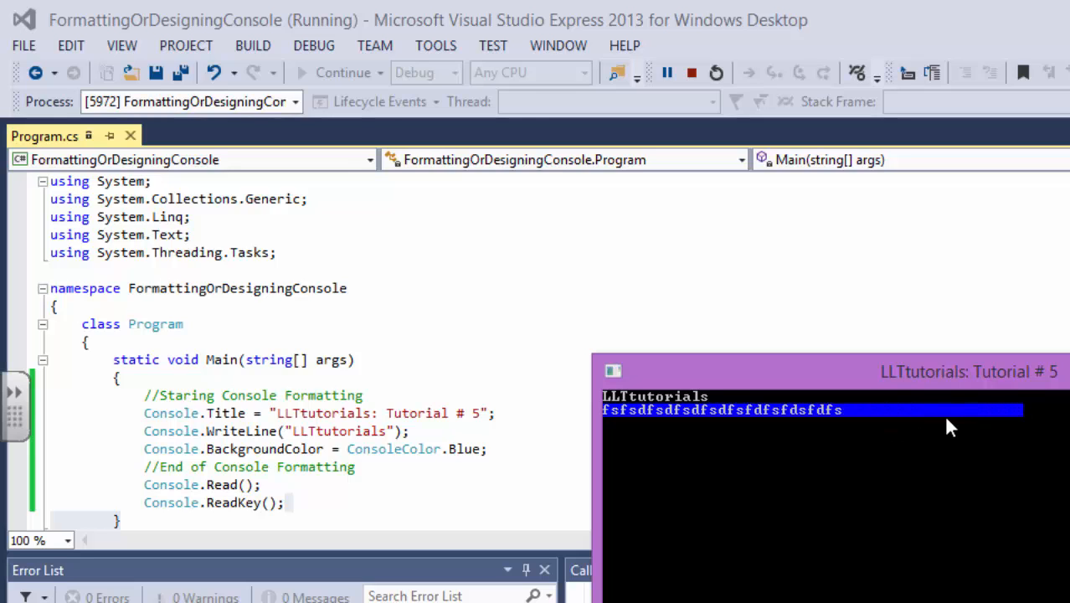
key(BackSpace)
key(BackSpace)
key(BackSpace)
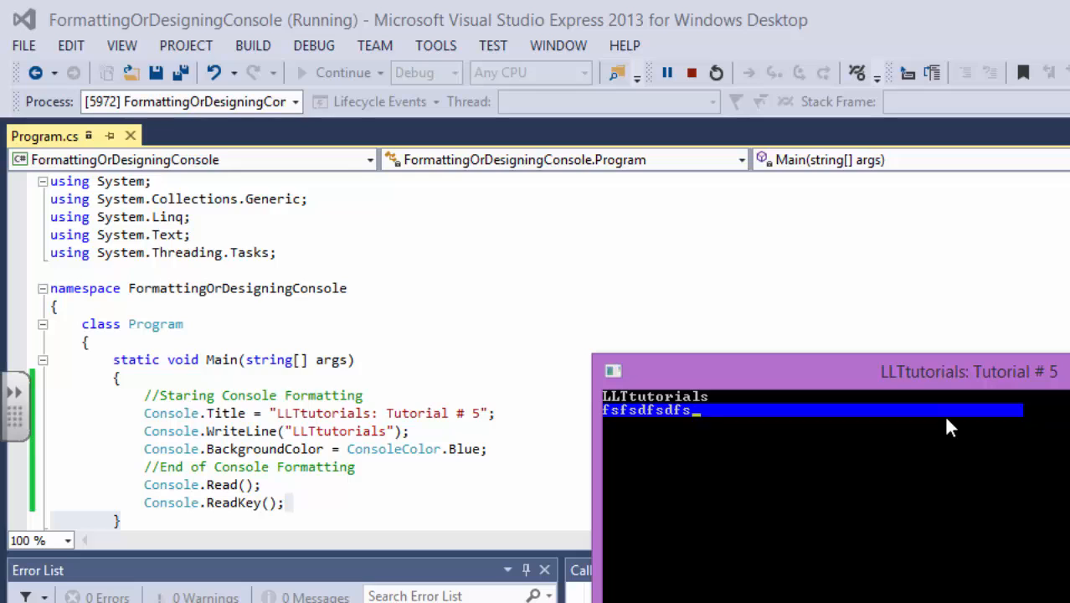
key(BackSpace)
key(BackSpace)
key(BackSpace)
key(BackSpace)
key(BackSpace)
key(BackSpace)
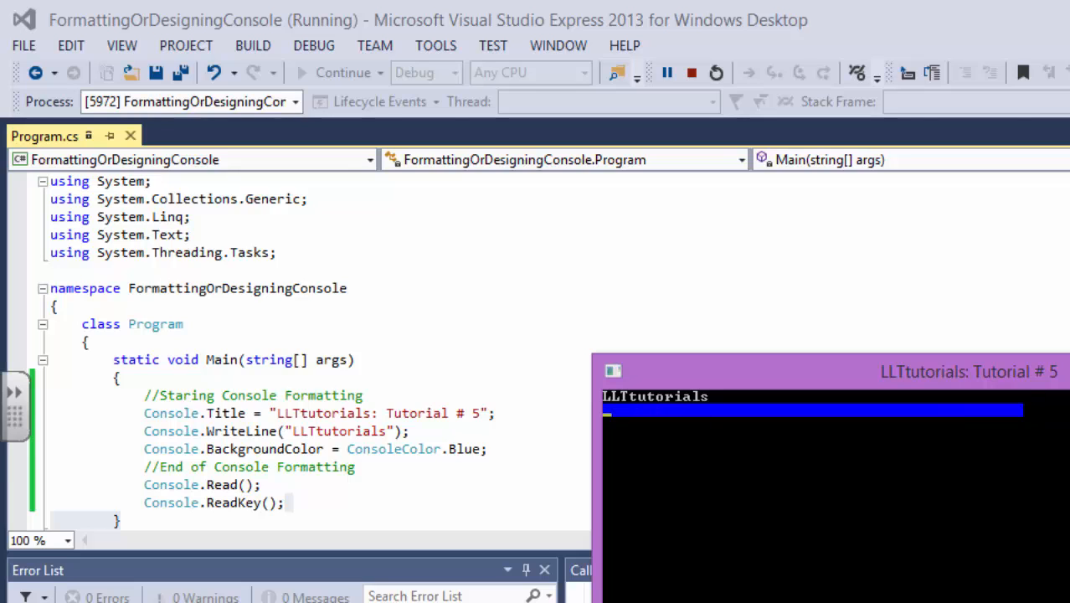
text(fsdd)
text(ddddddddddddddddddddddddddddddddddddddddddddddddddd)
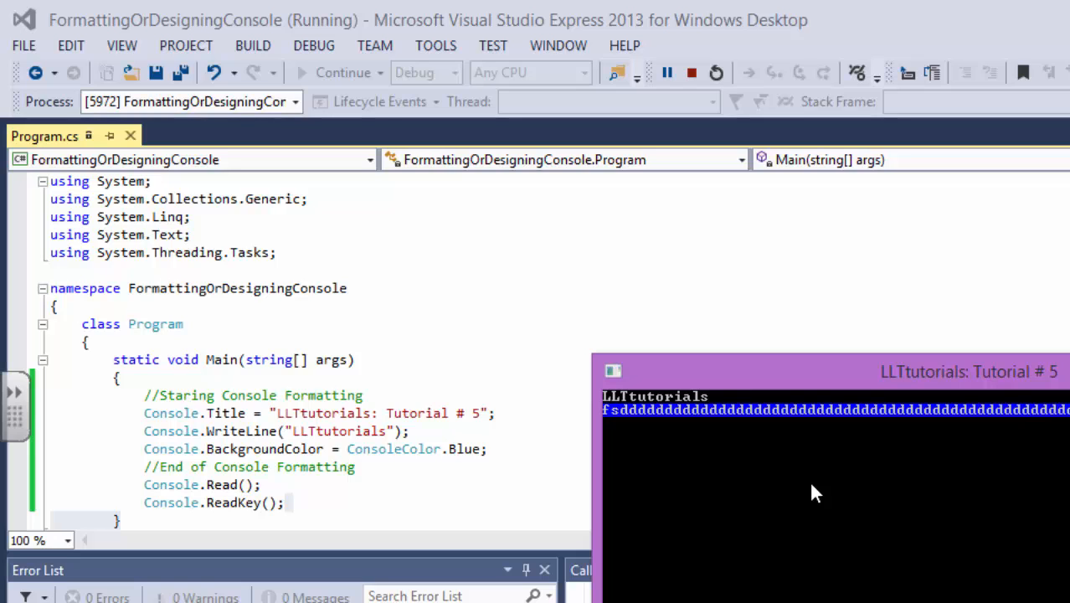
text(dddddddddddddddddddddd)
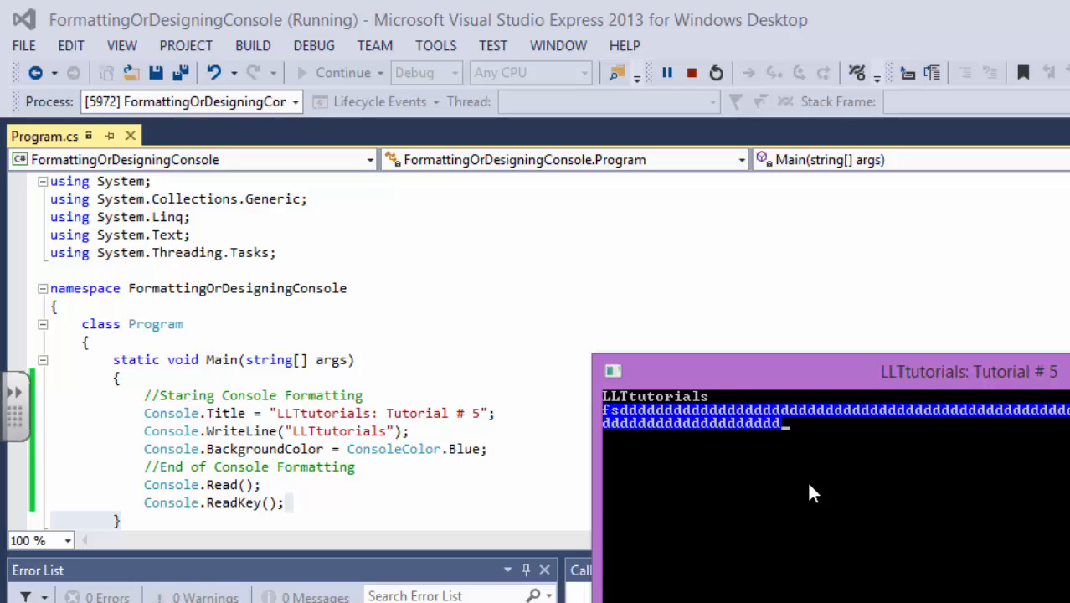
key(BackSpace)
key(BackSpace)
key(BackSpace)
key(BackSpace)
key(BackSpace)
key(BackSpace)
key(BackSpace)
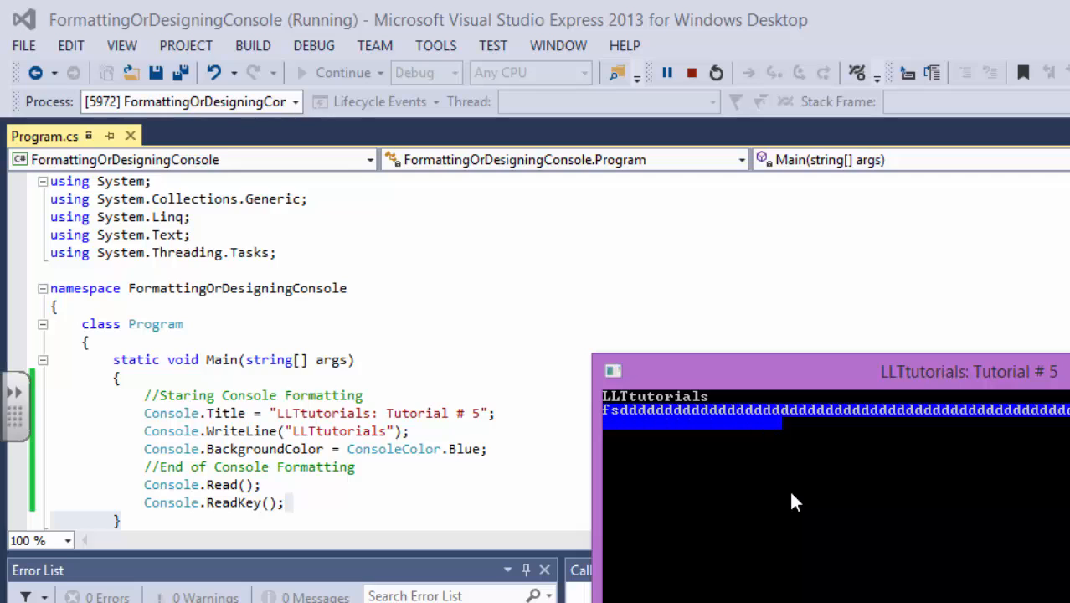
key(BackSpace)
key(BackSpace)
key(BackSpace)
key(BackSpace)
key(BackSpace)
key(BackSpace)
key(BackSpace)
key(BackSpace)
key(BackSpace)
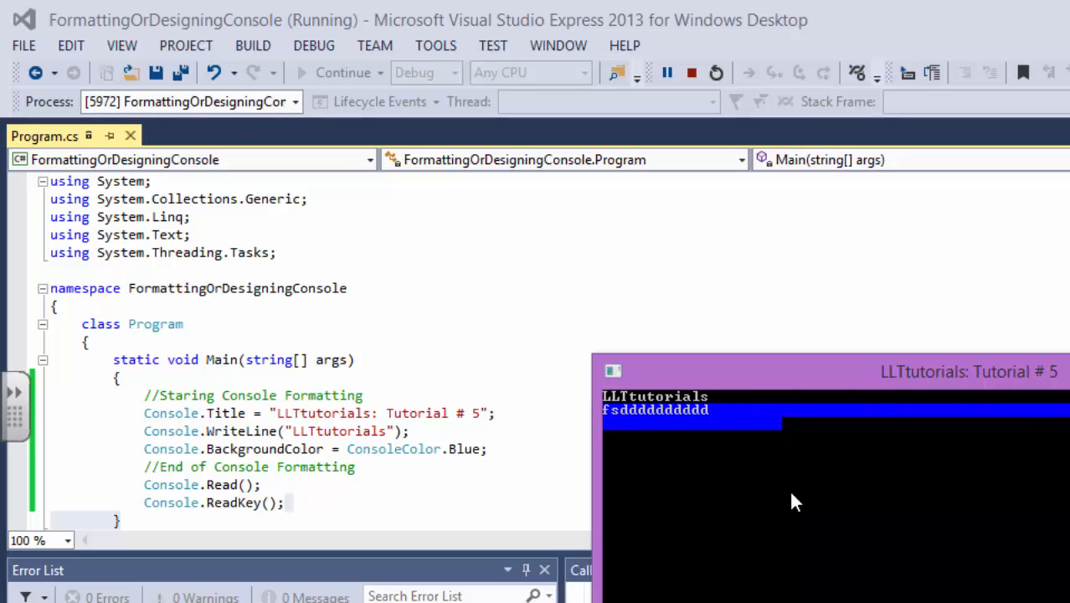
key(BackSpace)
key(BackSpace)
key(BackSpace)
key(BackSpace)
key(BackSpace)
key(BackSpace)
key(BackSpace)
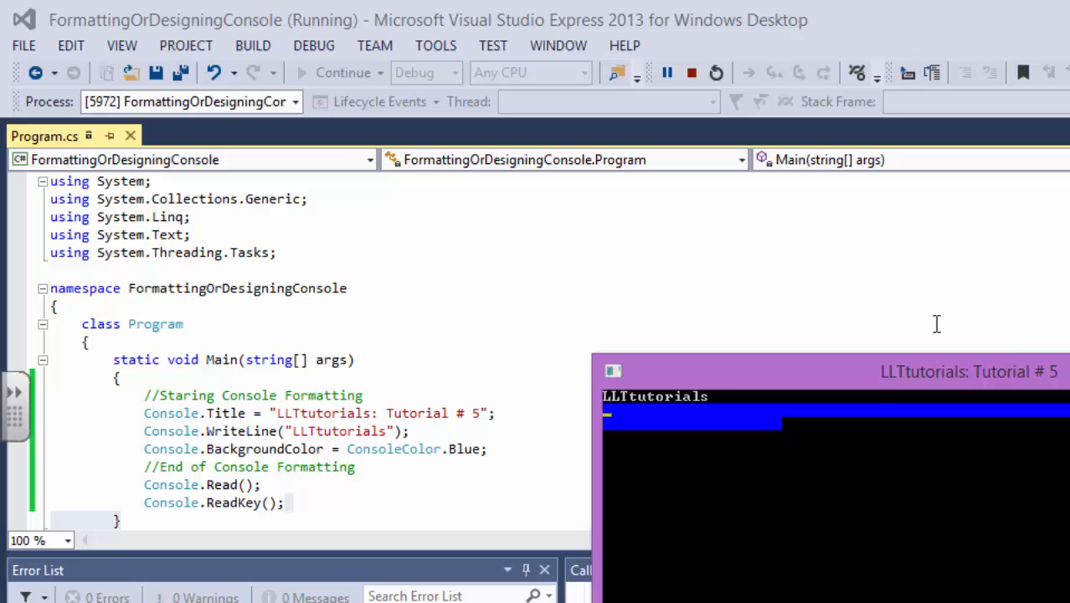
key(Return)
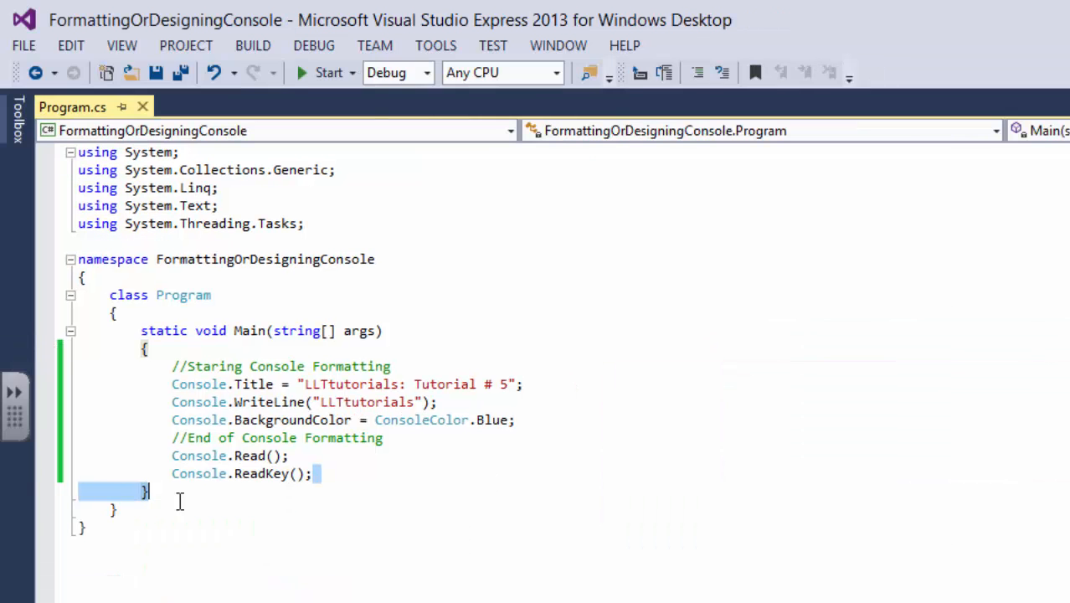
- Add Console.ForegroundColor = ConsoleColor.Yellow; after the BackgroundColor line
click(537, 418)
key(Return)
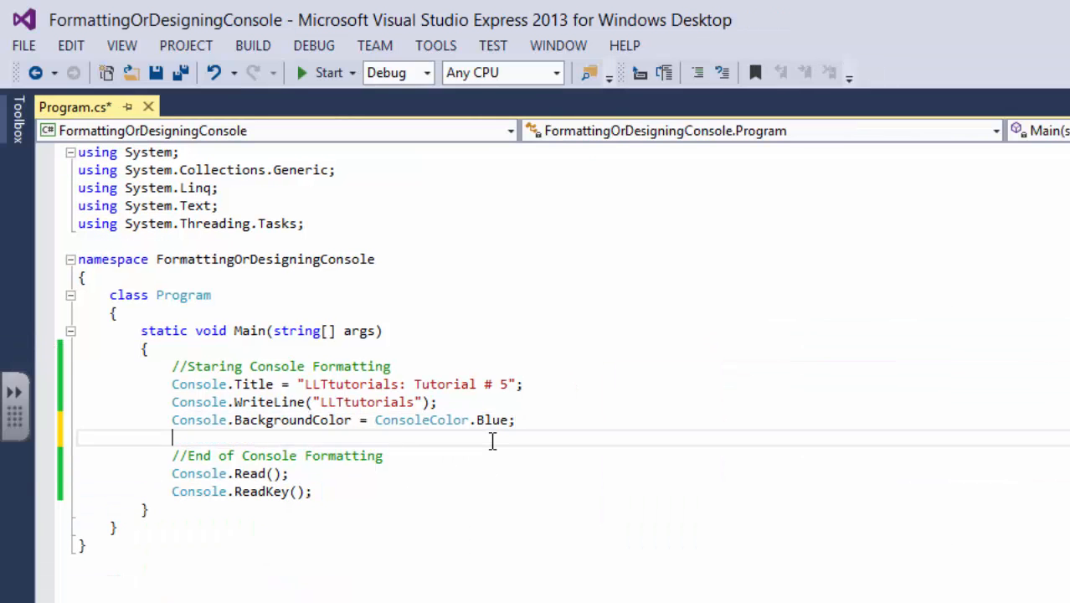
text(conso)
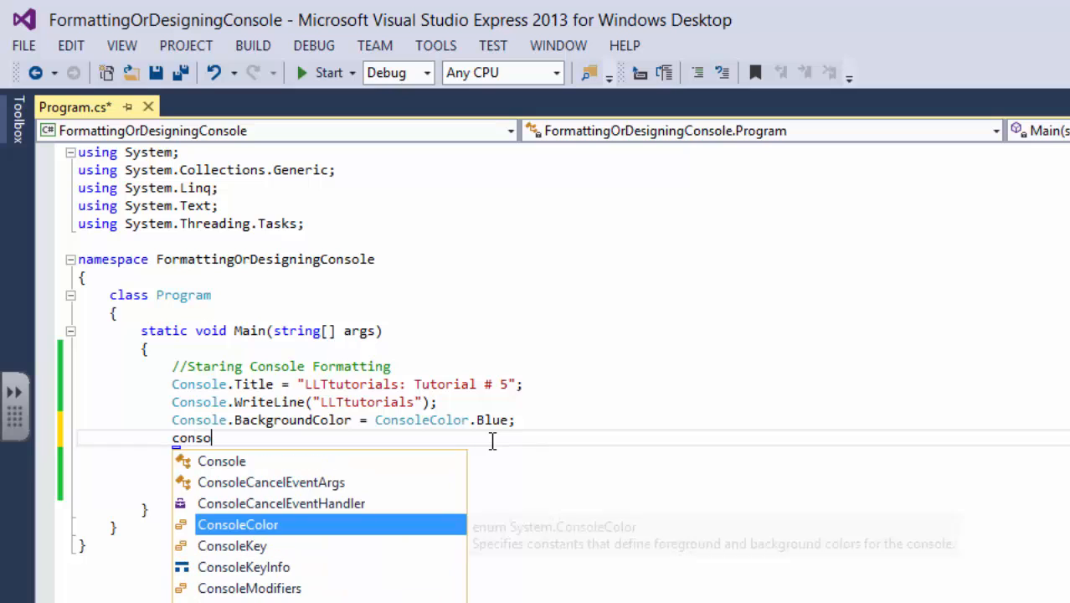
text(le)
key(Tab)
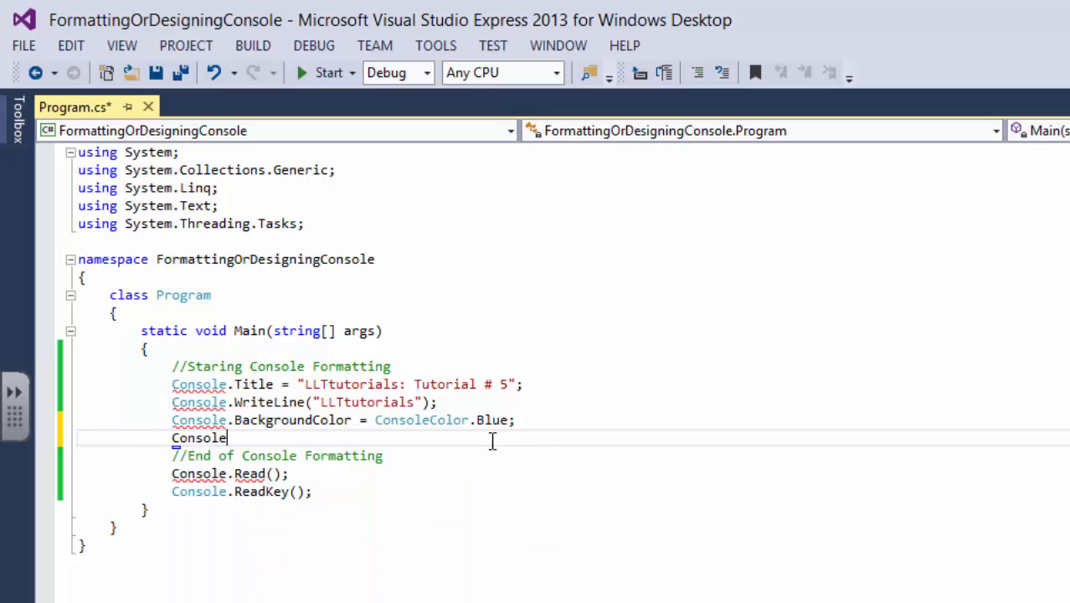
text(.For)
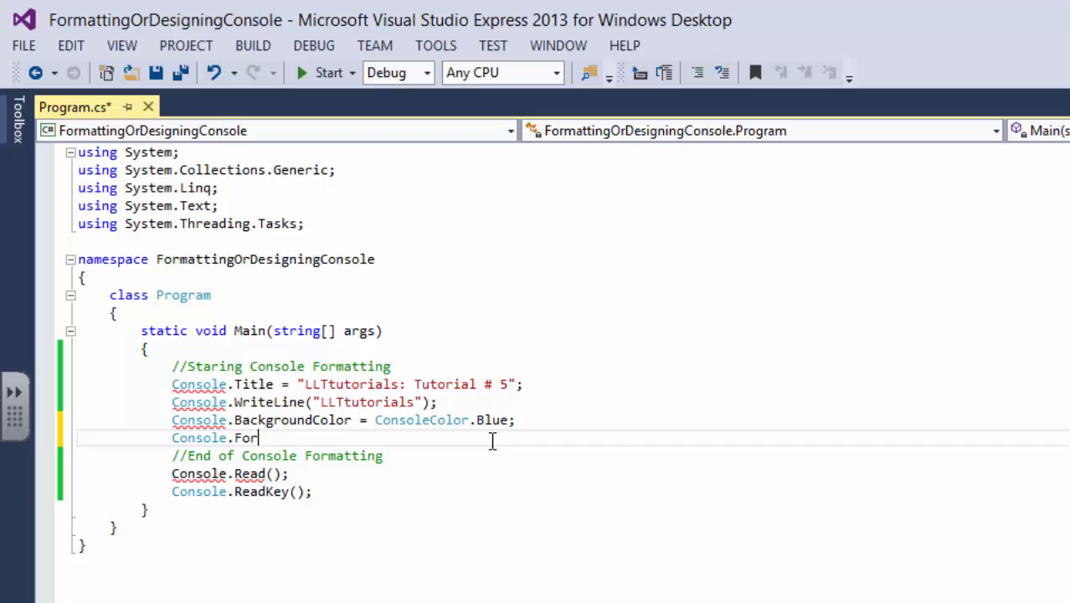
key(Tab)
text(=)
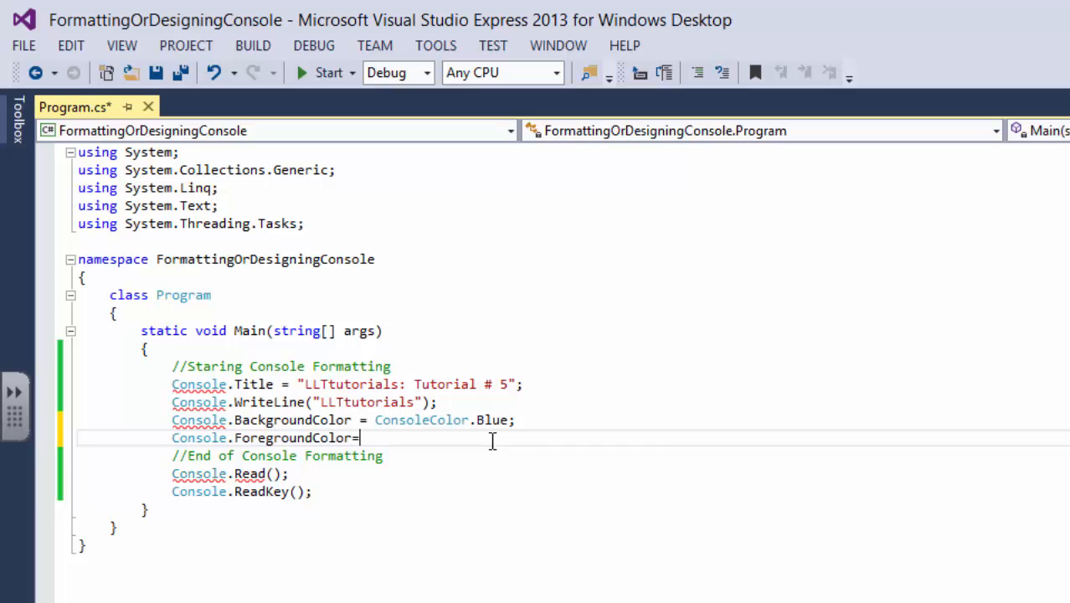
text(Co)
key(Tab)
text(olor.)
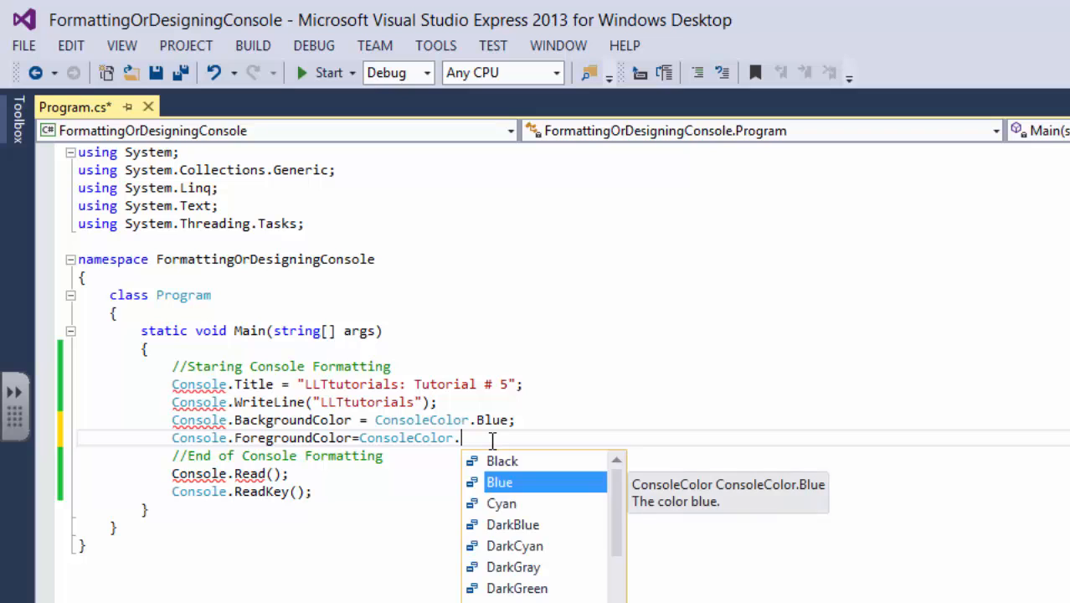
text(Yell)
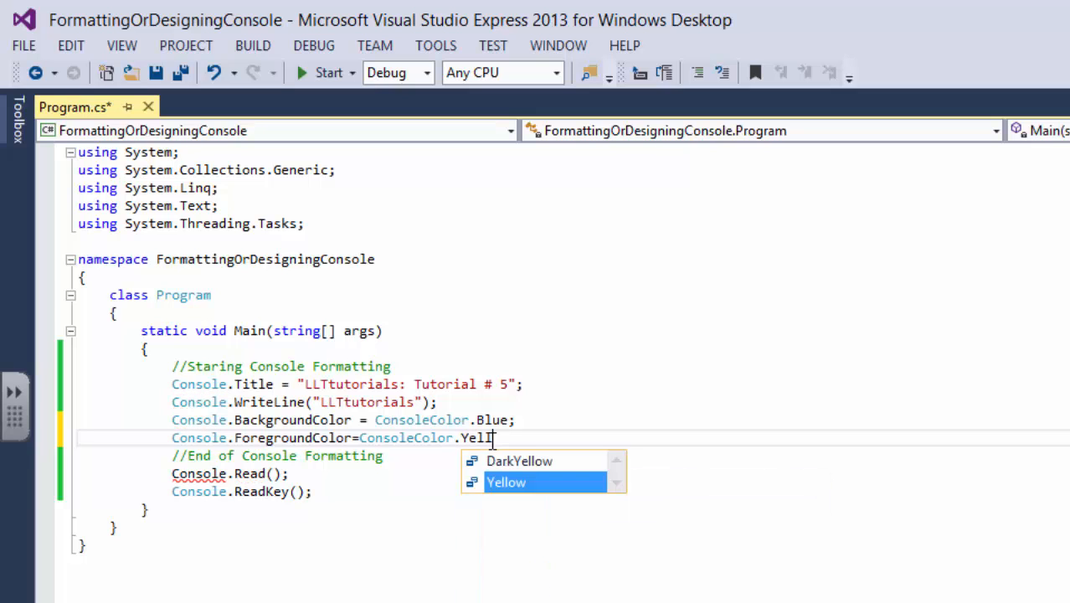
text(ow;)
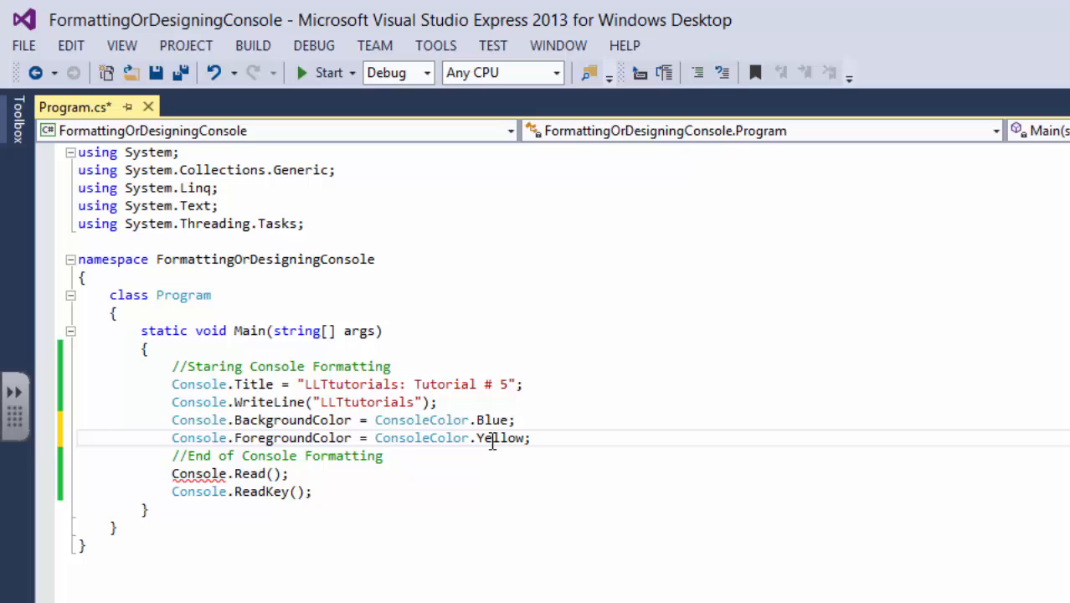
- Run the program to see yellow text on blue, then end it
click(329, 73)
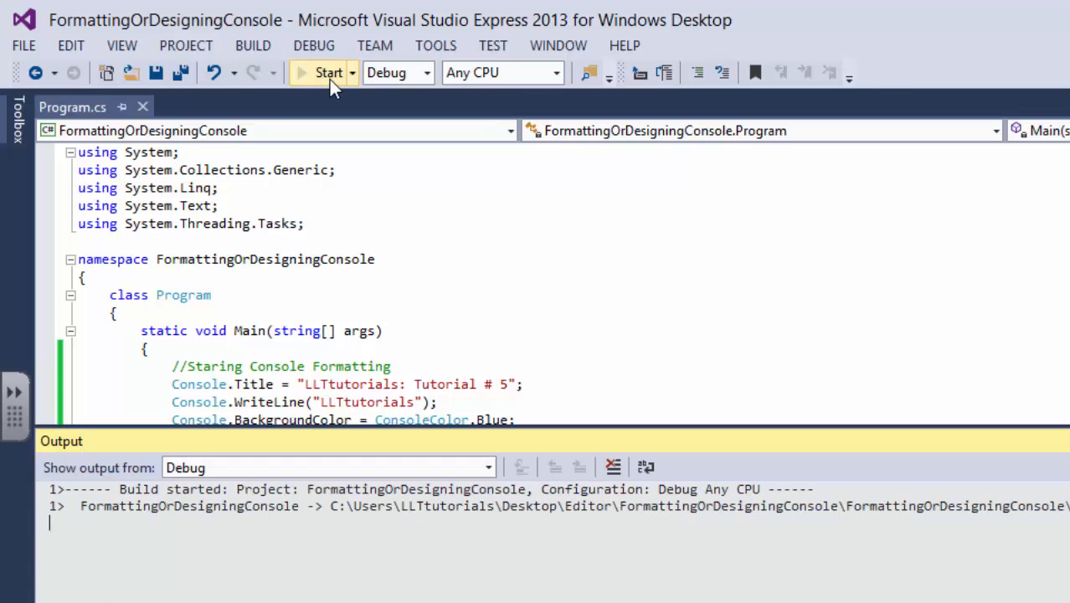
drag(378, 138, 743, 355)
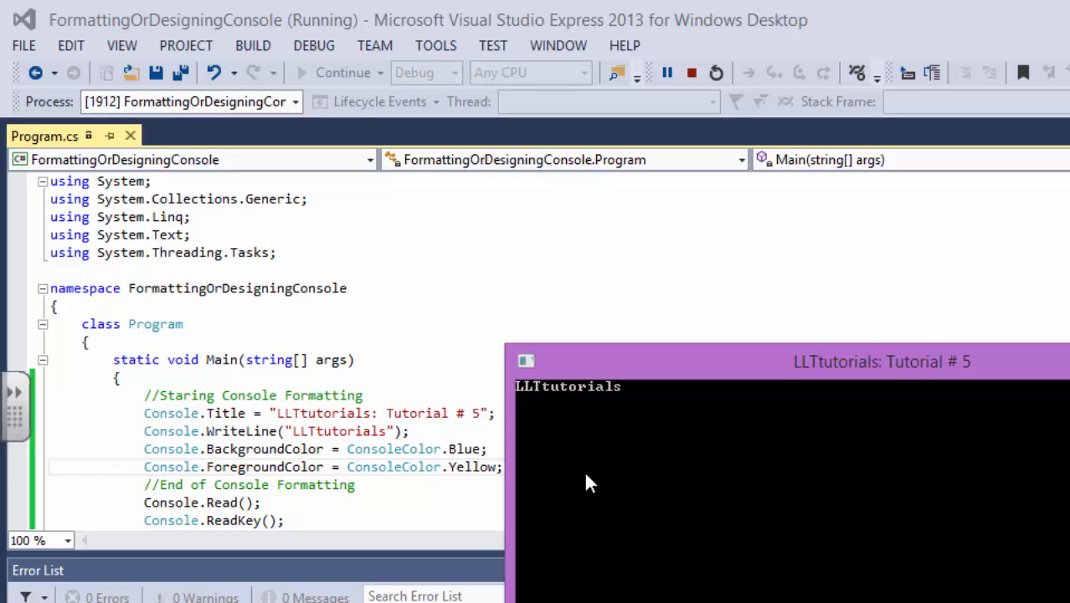
text(JKLJKJKLJKJLJKLJKJL)
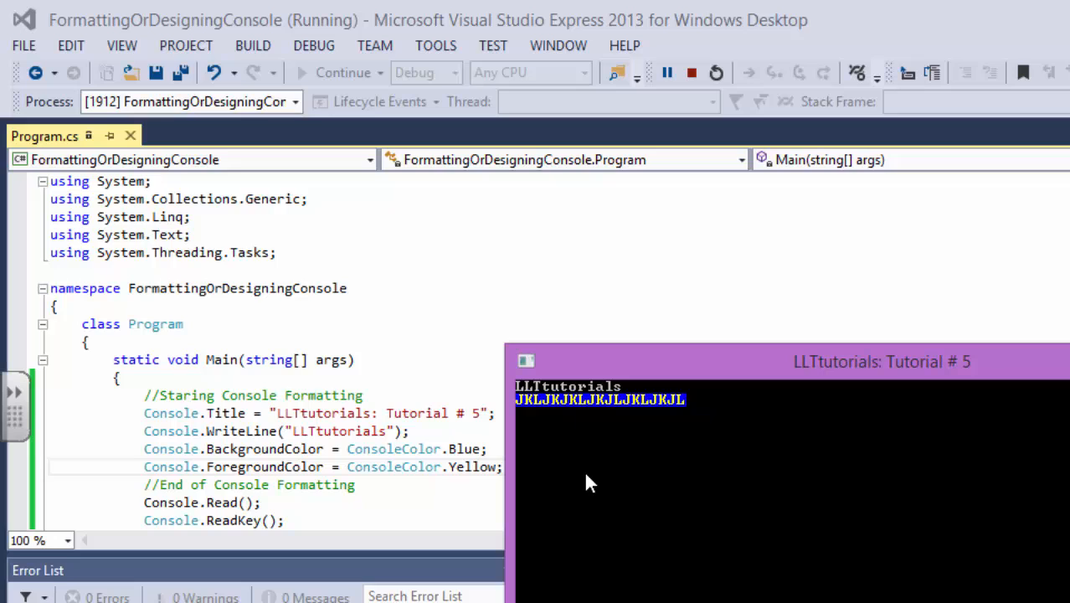
text(JLKDJFKLSJDFLKSJ)
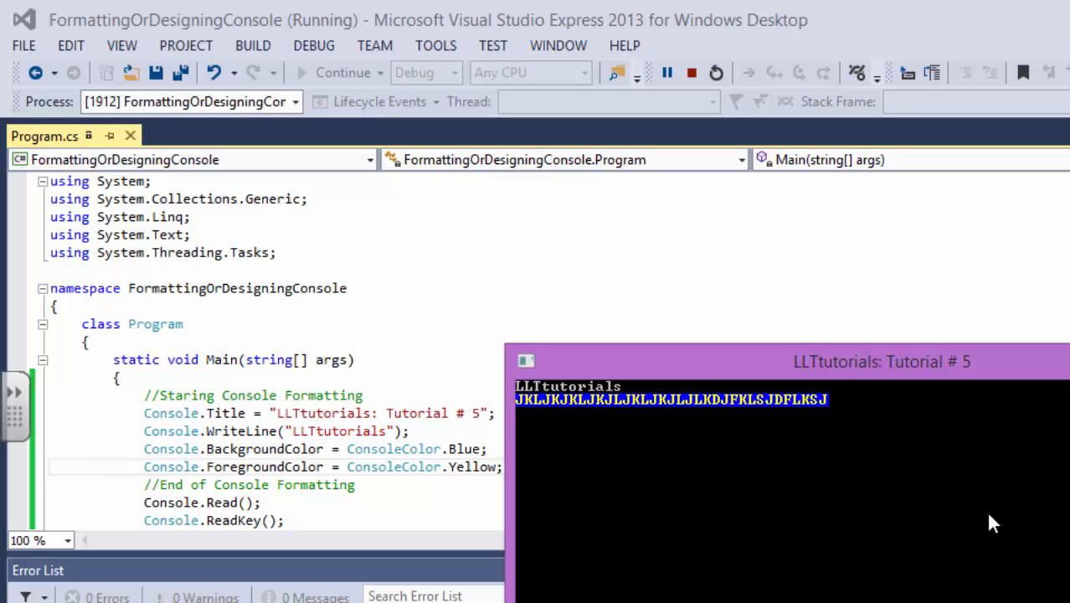
key(Return)
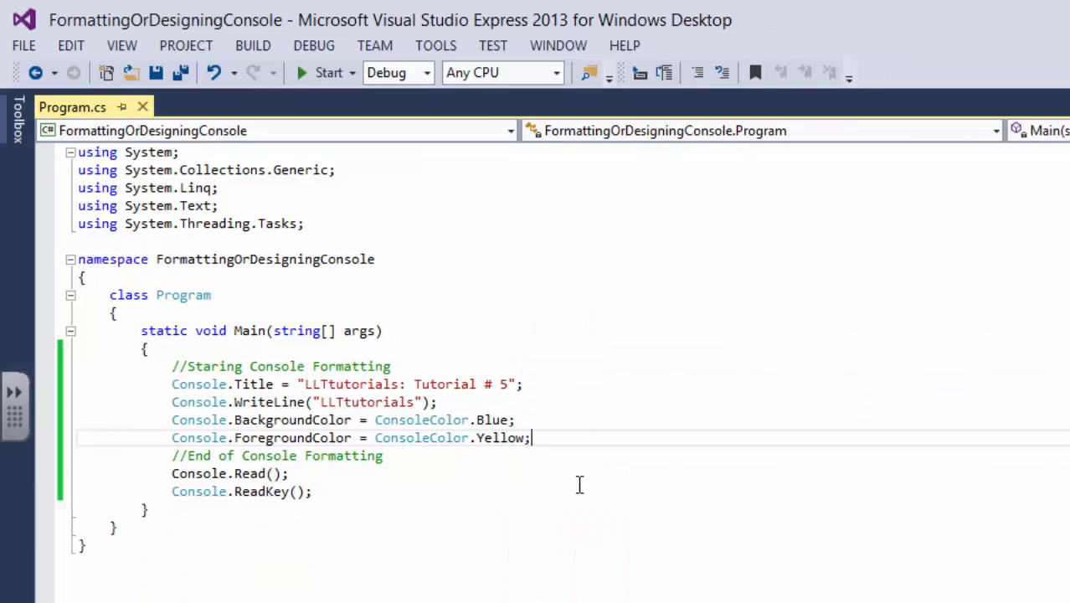
- Change ForegroundColor from ConsoleColor.Yellow to ConsoleColor.Red and verify red input on blue in a run
double_click(494, 437)
text(rE)
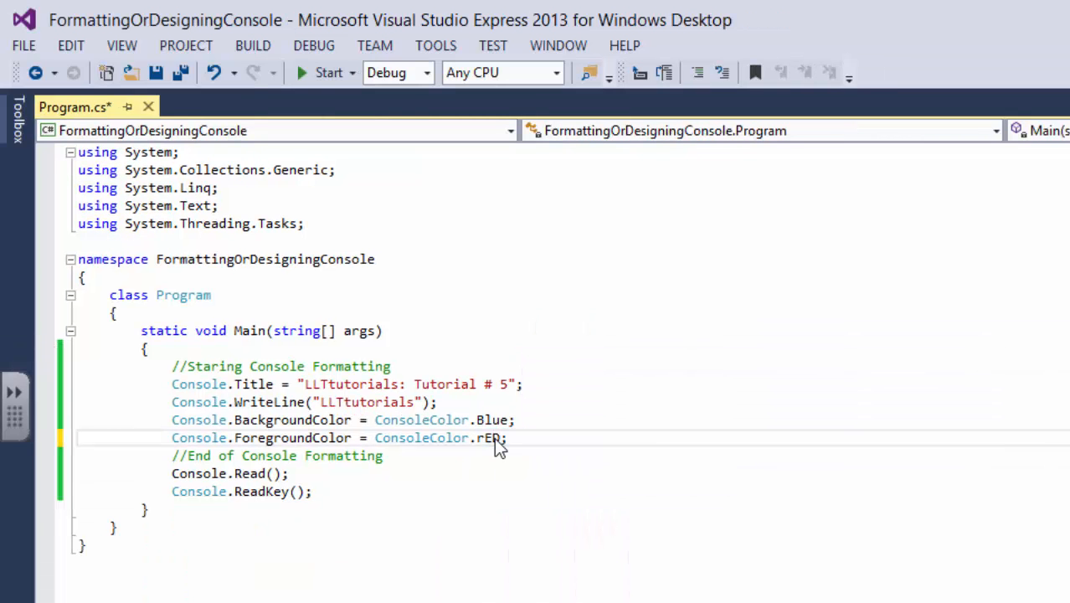
text(d)
click(323, 73)
text(JLKJKDSFJKDLJFKLSJFLKSDJ)
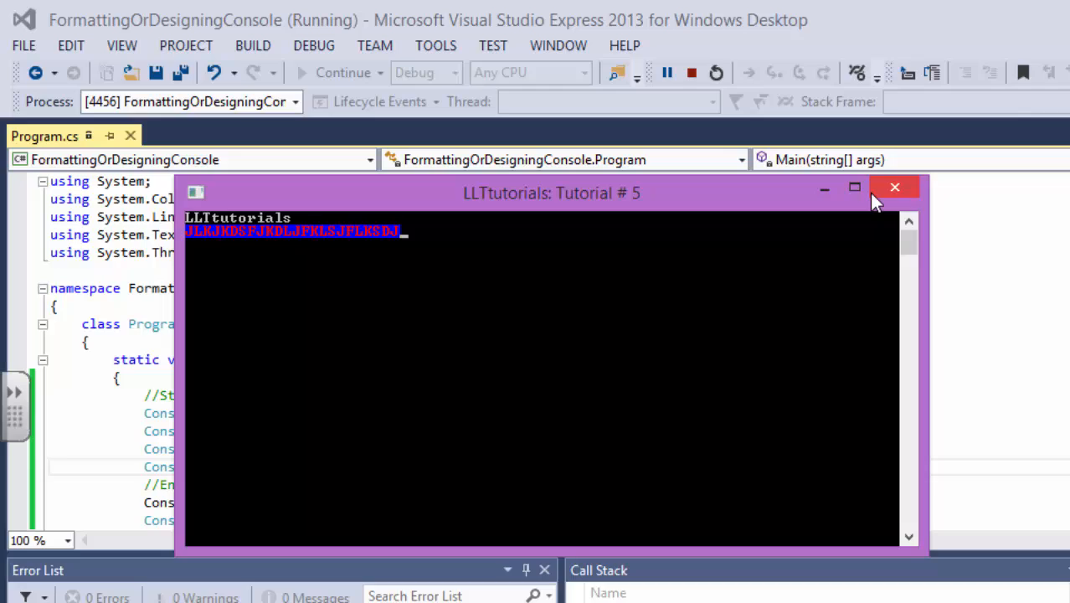
click(894, 187)
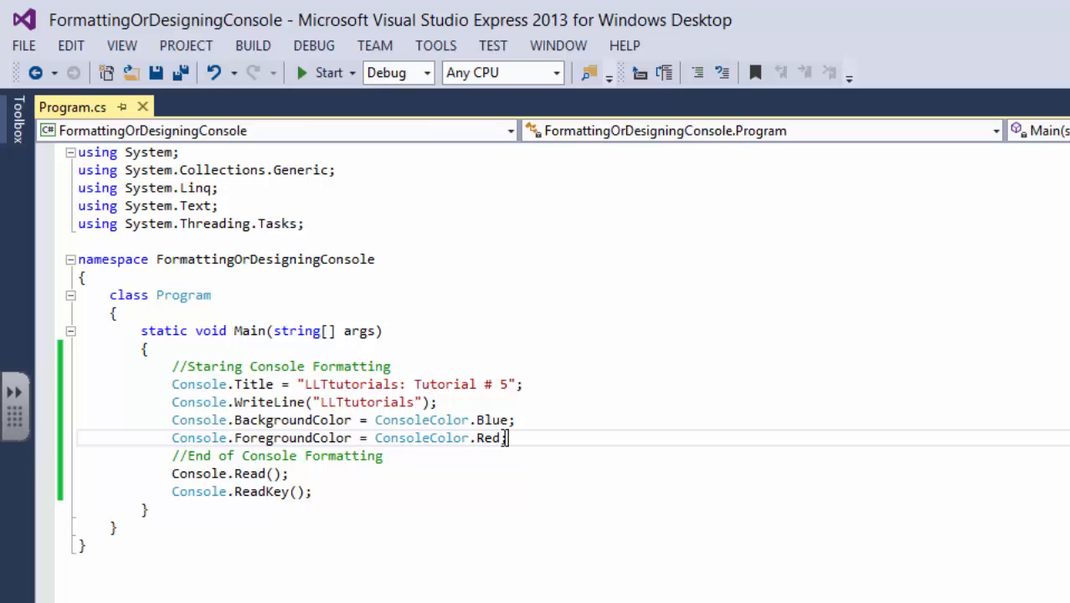
- Move the BackgroundColor and ForegroundColor lines up to sit directly under Console.Title
drag(509, 437, 174, 419)
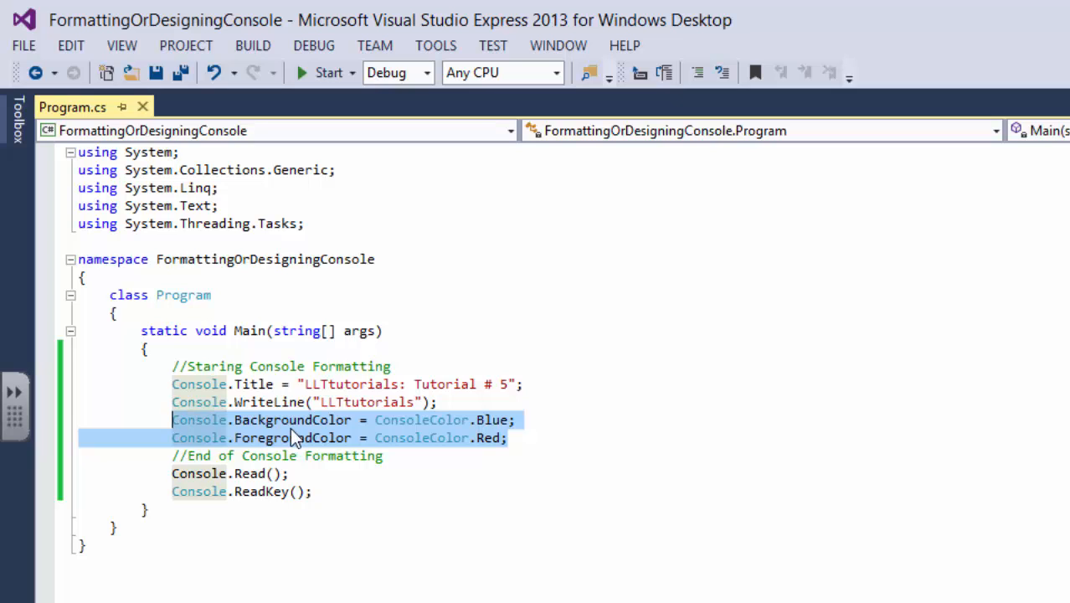
key(Delete)
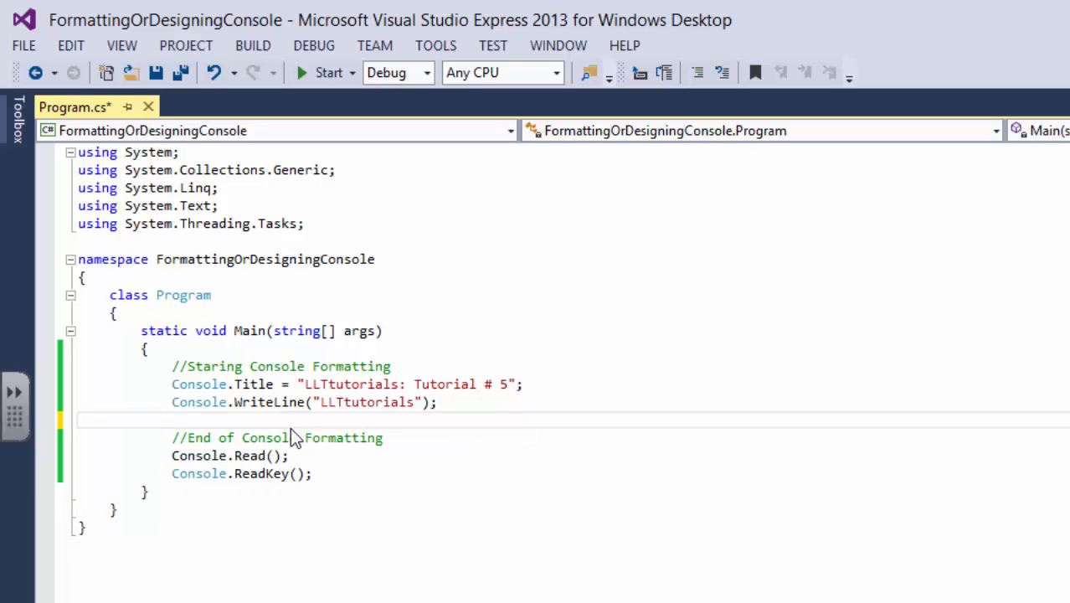
key(BackSpace)
key(BackSpace)
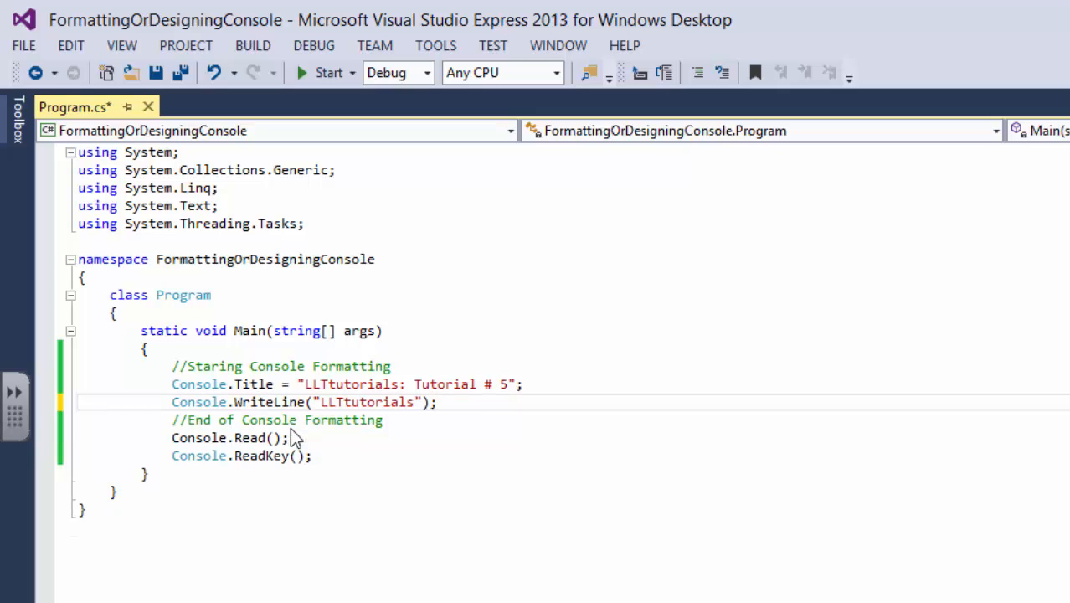
click(580, 383)
key(Return)
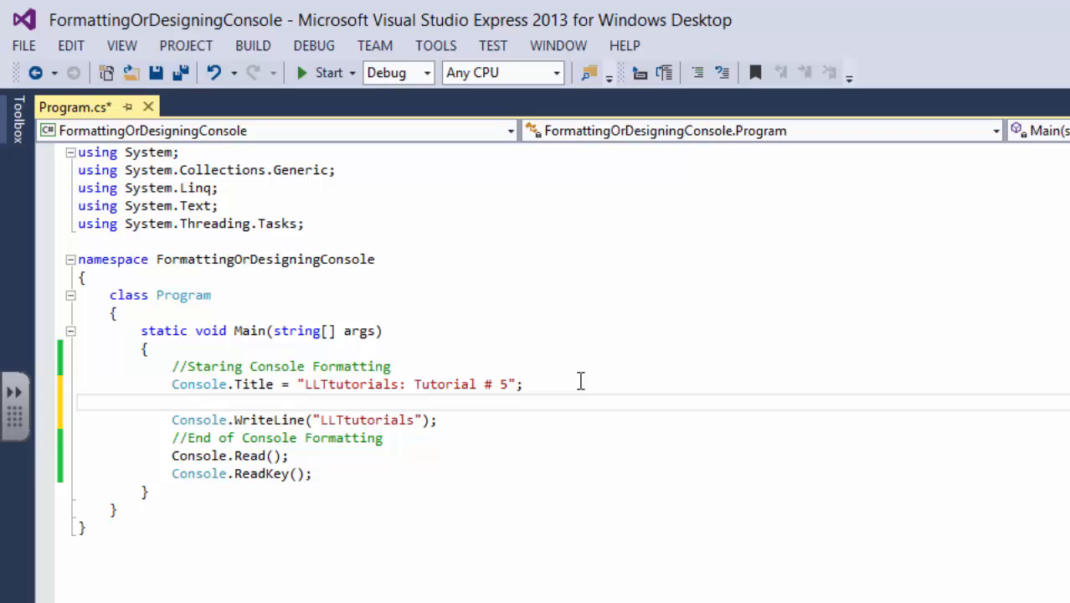
text(Console.BackgroundColor = ConsoleColor.Blue; Console.ForegroundColor = ConsoleColor.Red;)
- Move the Console.WriteLine statement down below the end-of-formatting comment
drag(437, 438, 172, 436)
key(Delete)
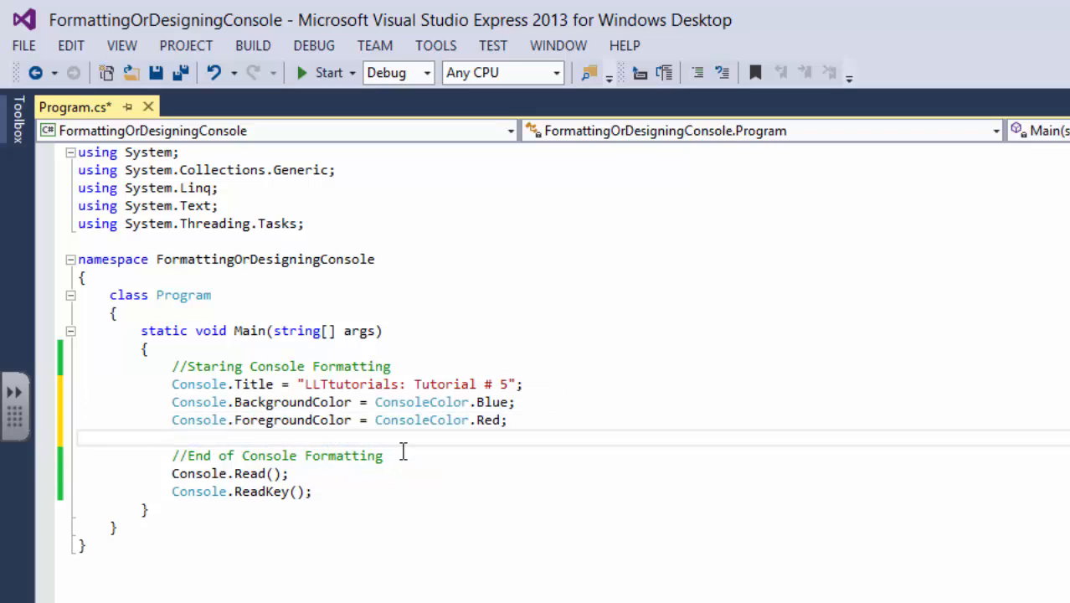
click(403, 455)
key(Return)
text(Console.WriteLine("LLTtutorials");)
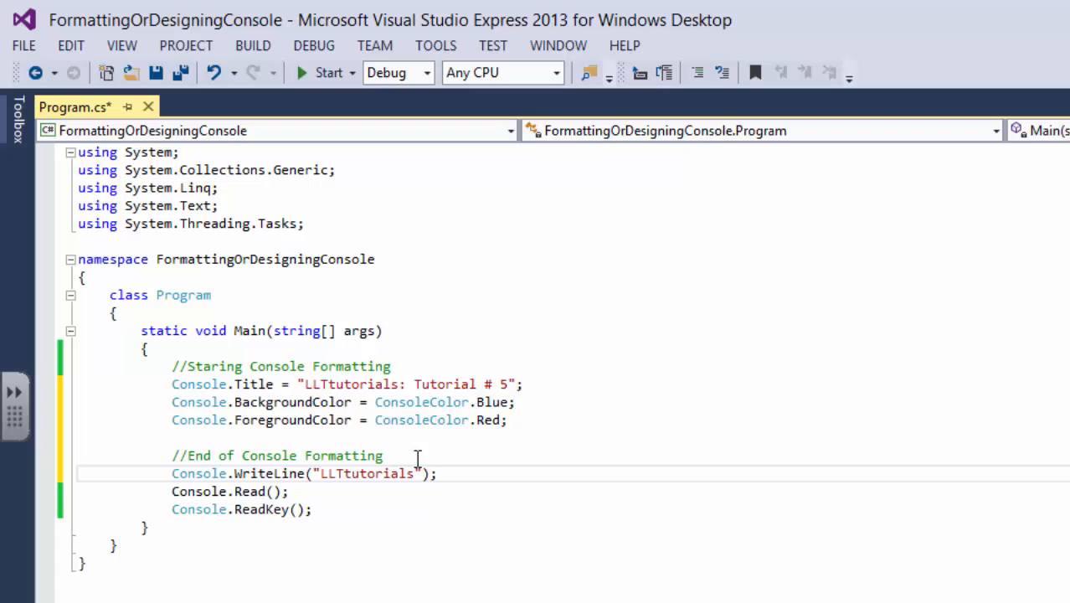
- Insert Console.Clear(); as the first line under the starting-formatting comment via IntelliSense
click(286, 439)
click(432, 366)
key(Return)
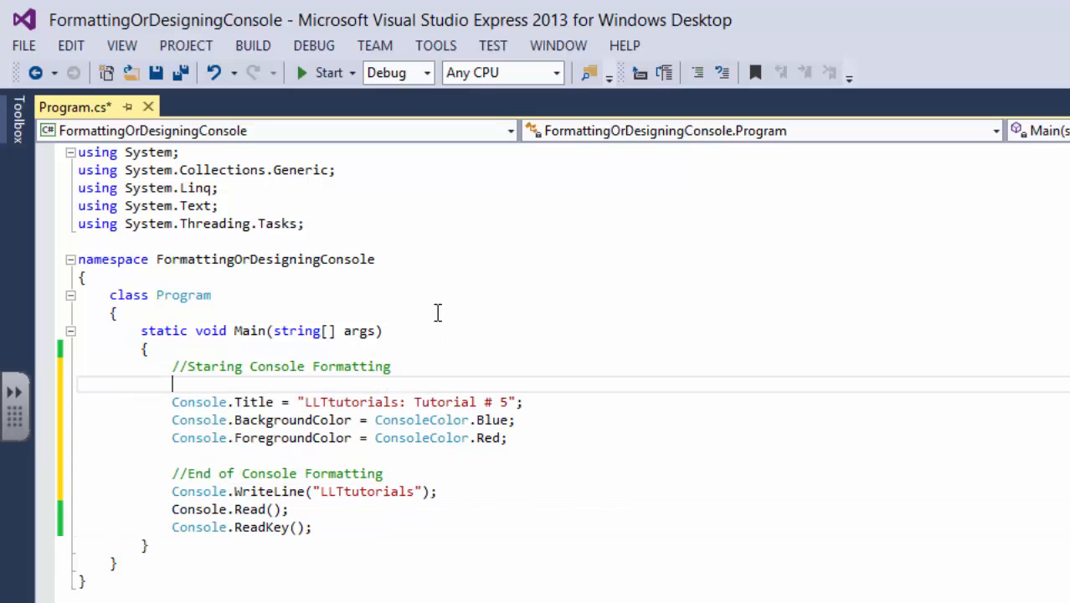
text(Con)
key(Tab)
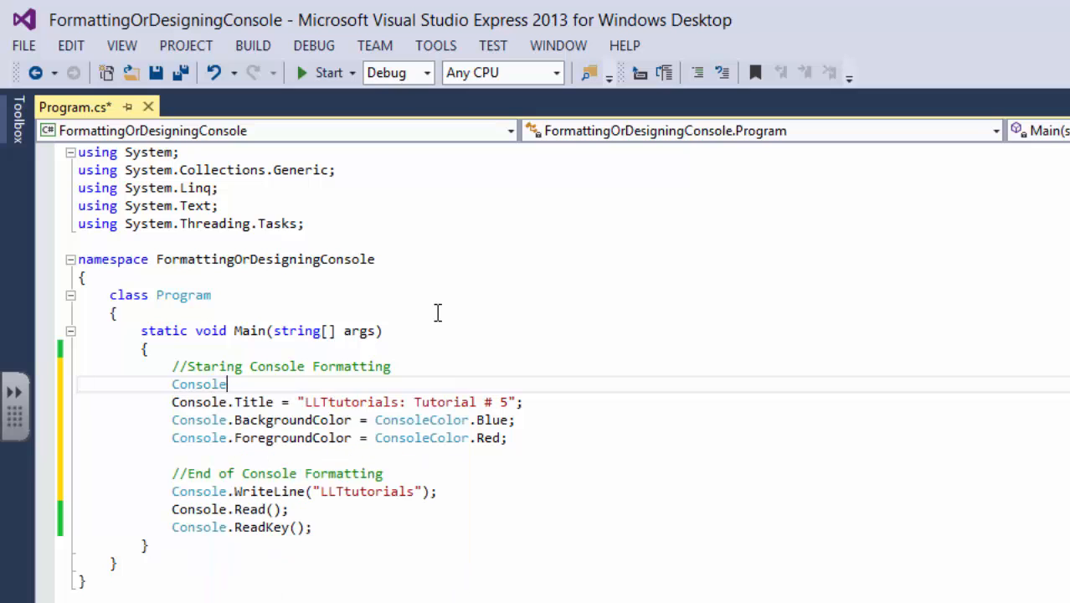
text(.Cl)
key(Tab)
text(();)
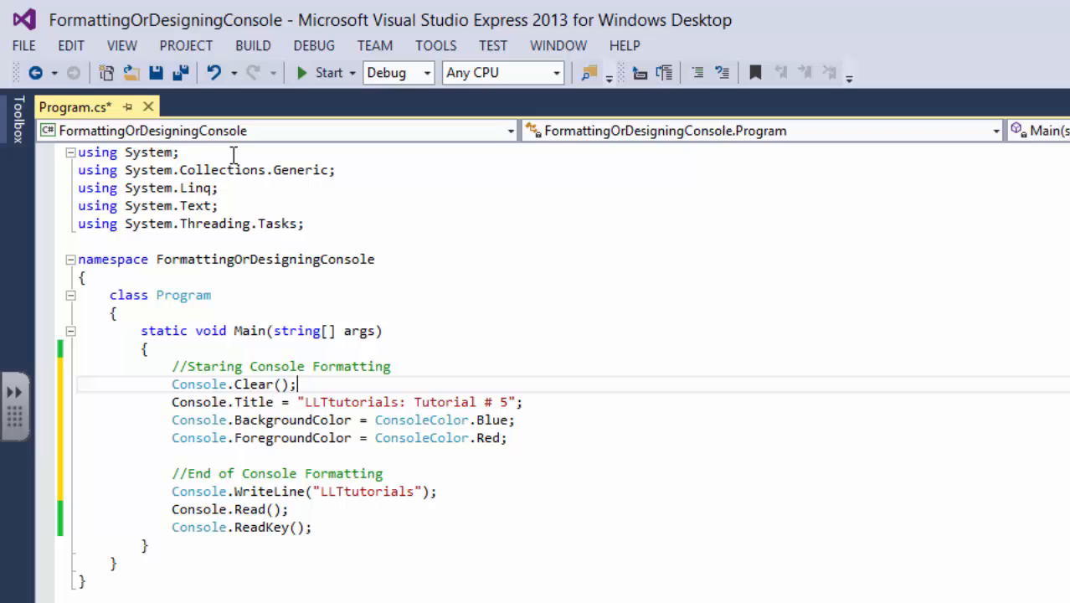
- Run the program, view LLTtutorials with red input on blue beside the code, then end it
click(326, 73)
click(341, 101)
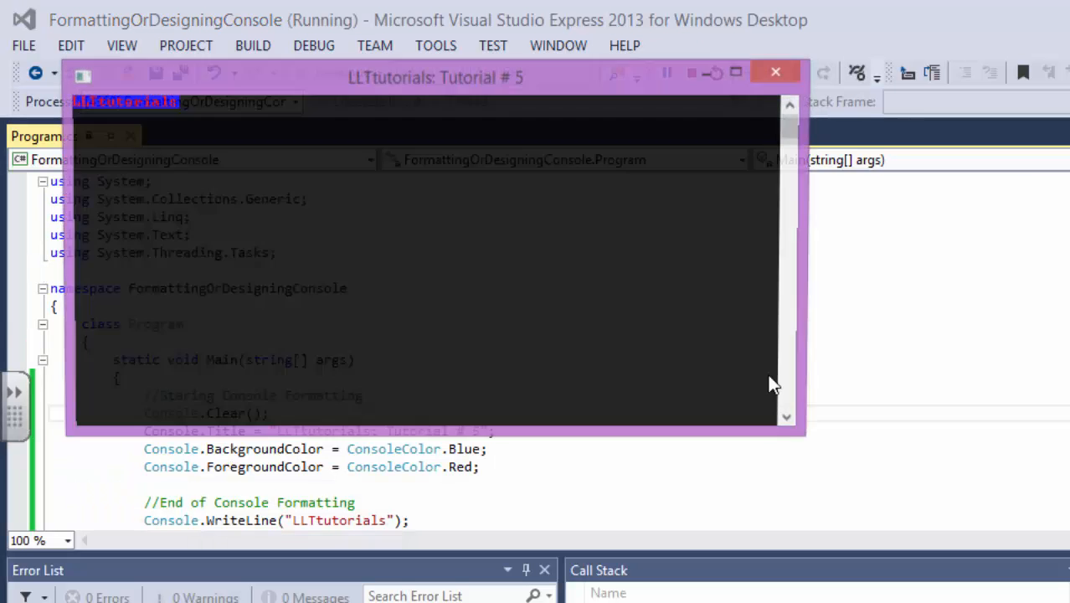
drag(188, 86, 607, 323)
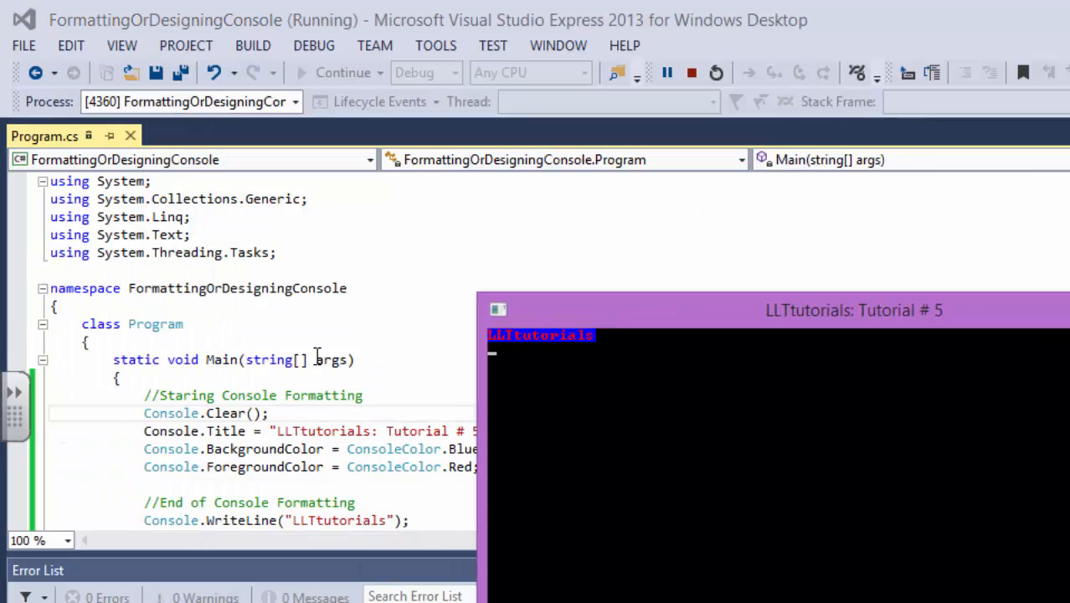
text(DADASDSDAD)
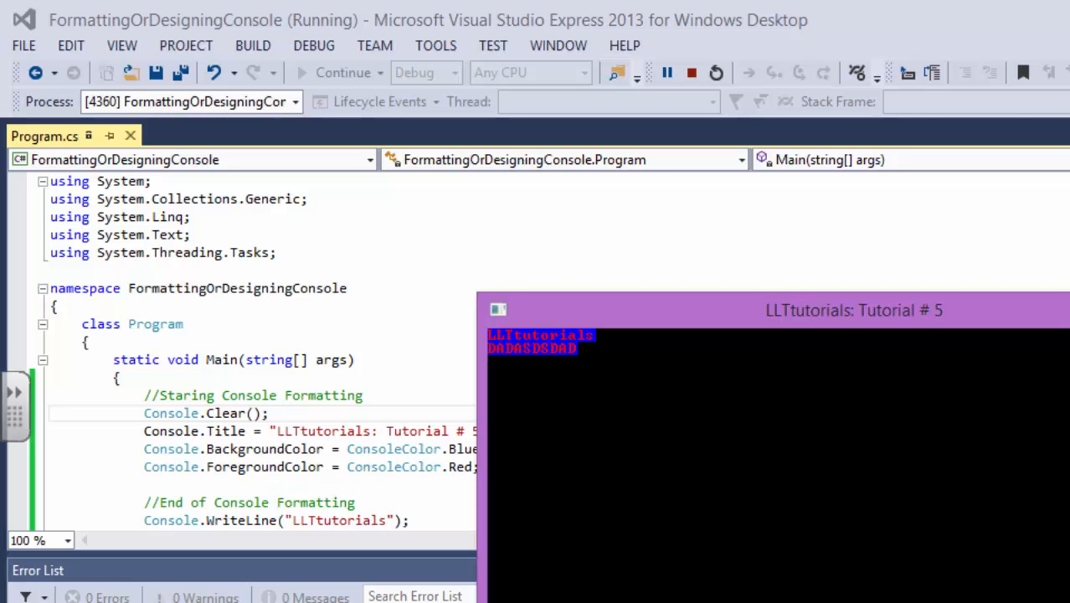
key(Return)
drag(297, 384, 173, 384)
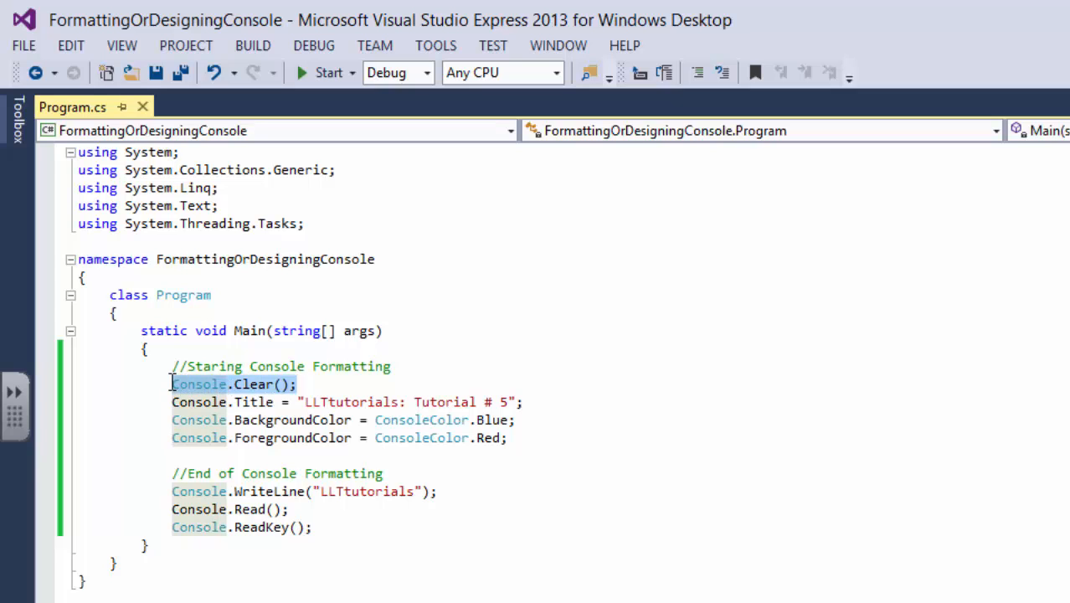
click(329, 384)
drag(297, 384, 173, 384)
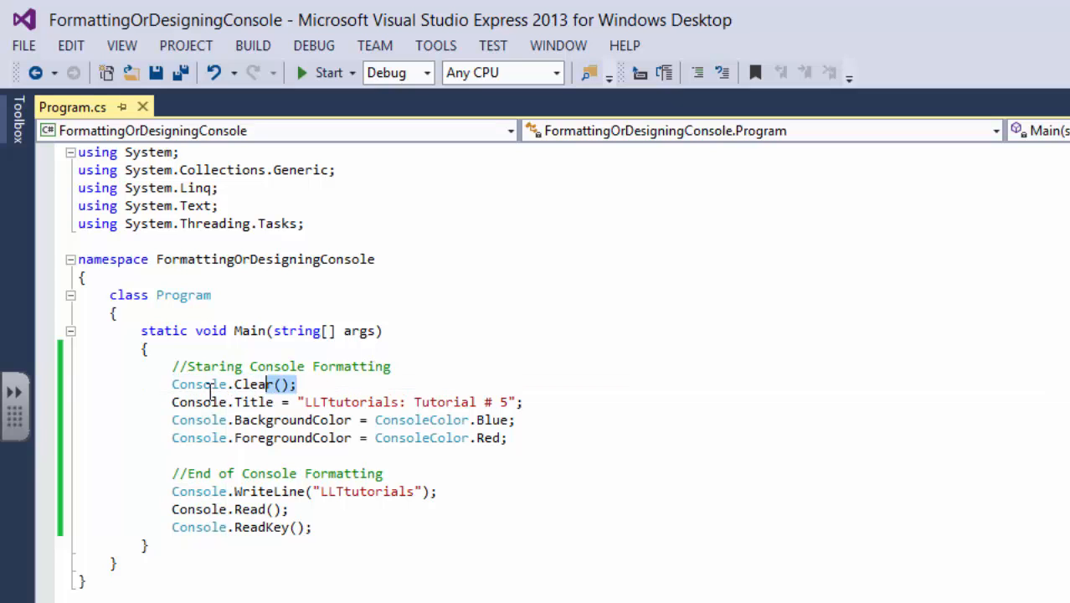
click(303, 73)
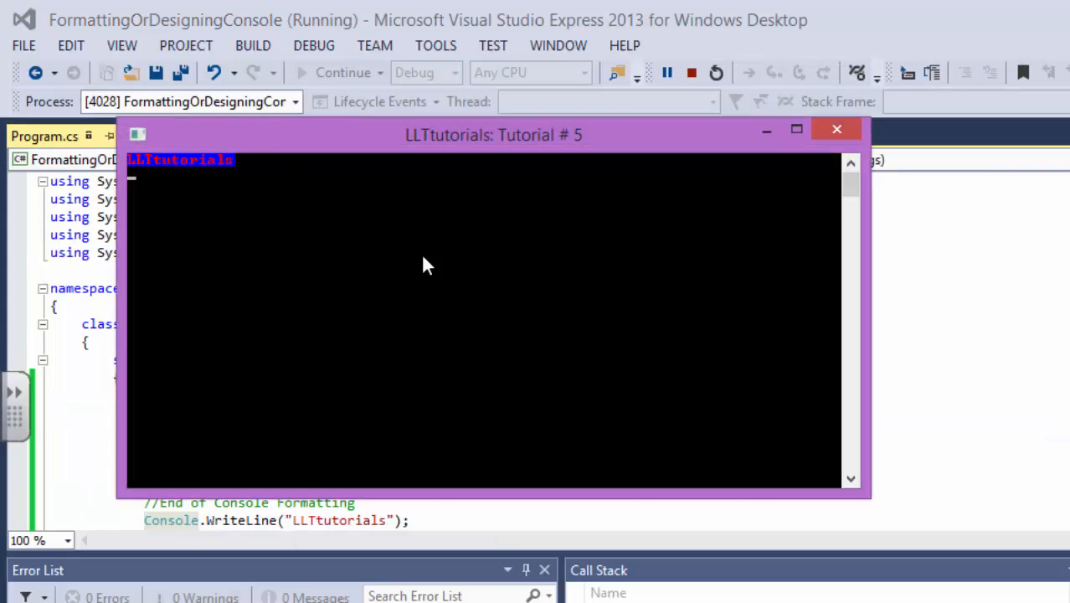
mouse_move(493, 134)
mouse_down()
mouse_move(895, 486)
mouse_move(675, 395)
mouse_up()
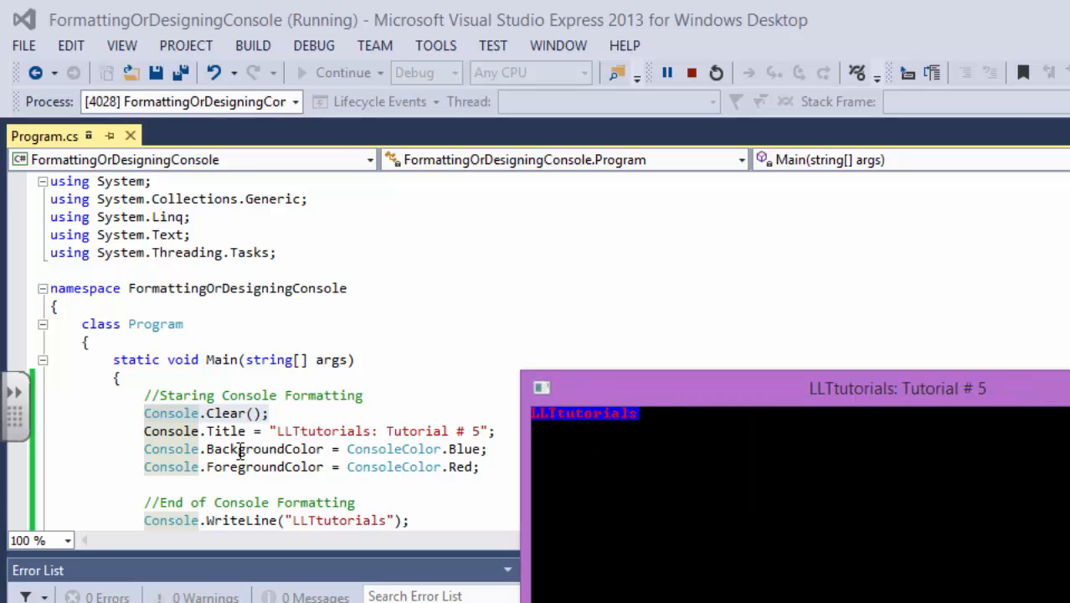
- Stop the run and move Console.Clear(); to directly below the ForegroundColor line
key(shift+F5)
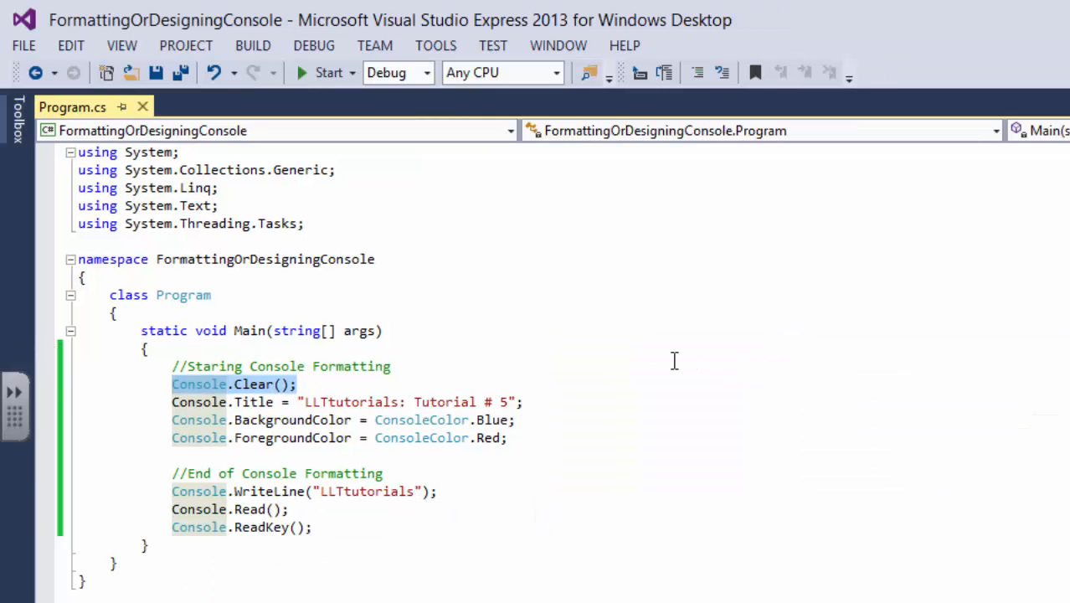
key(Delete)
click(282, 458)
text(Console.Clear();)
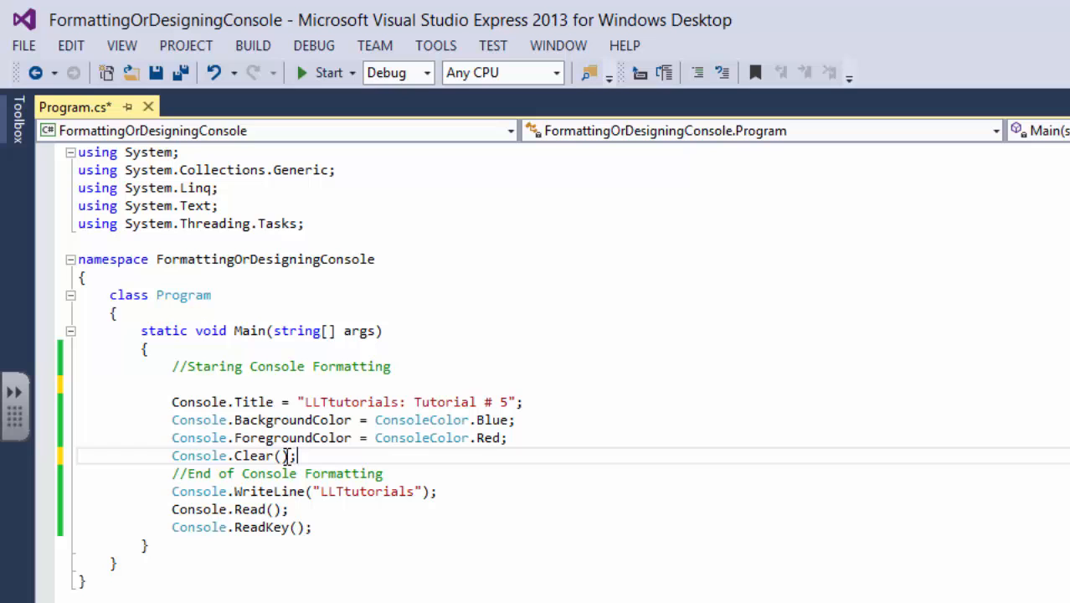
drag(297, 455, 175, 456)
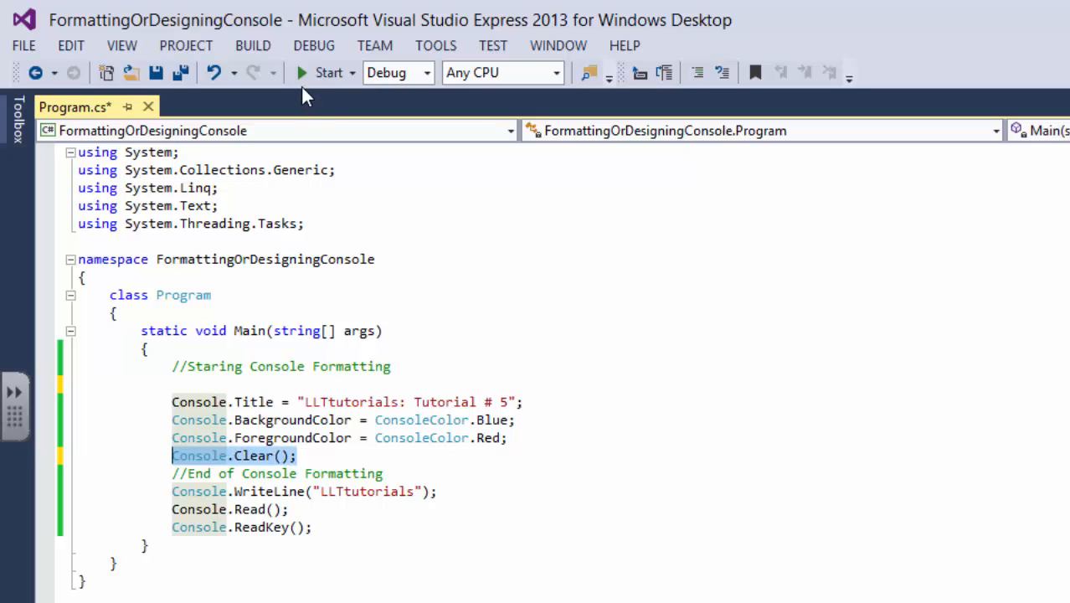
- Run the reordered program, confirm a fully blue console with red text, then end it
click(301, 73)
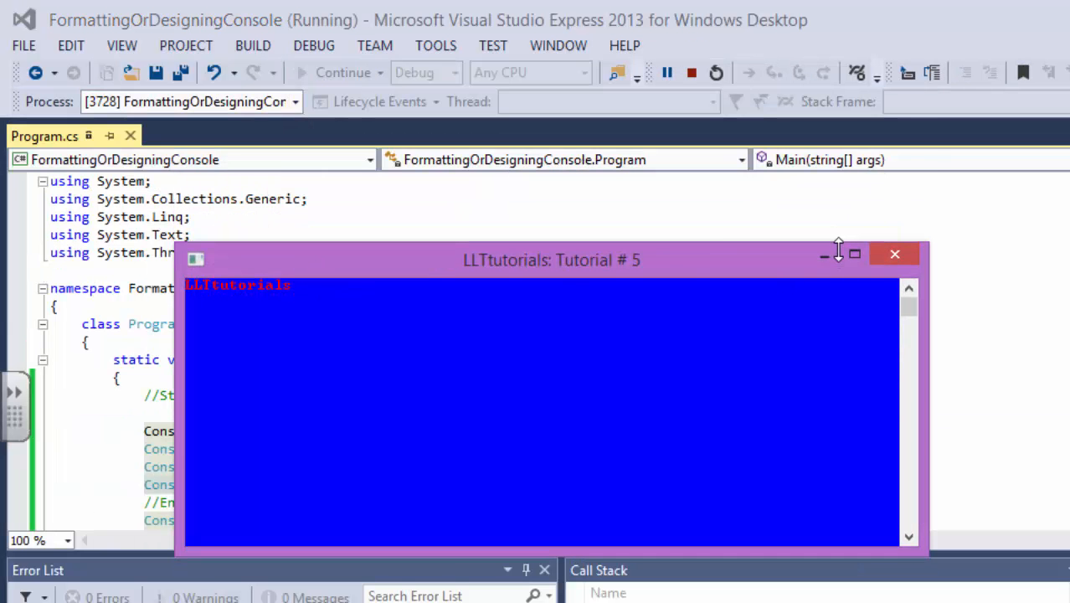
mouse_move(722, 179)
mouse_down()
mouse_move(722, 201)
mouse_move(925, 291)
mouse_up()
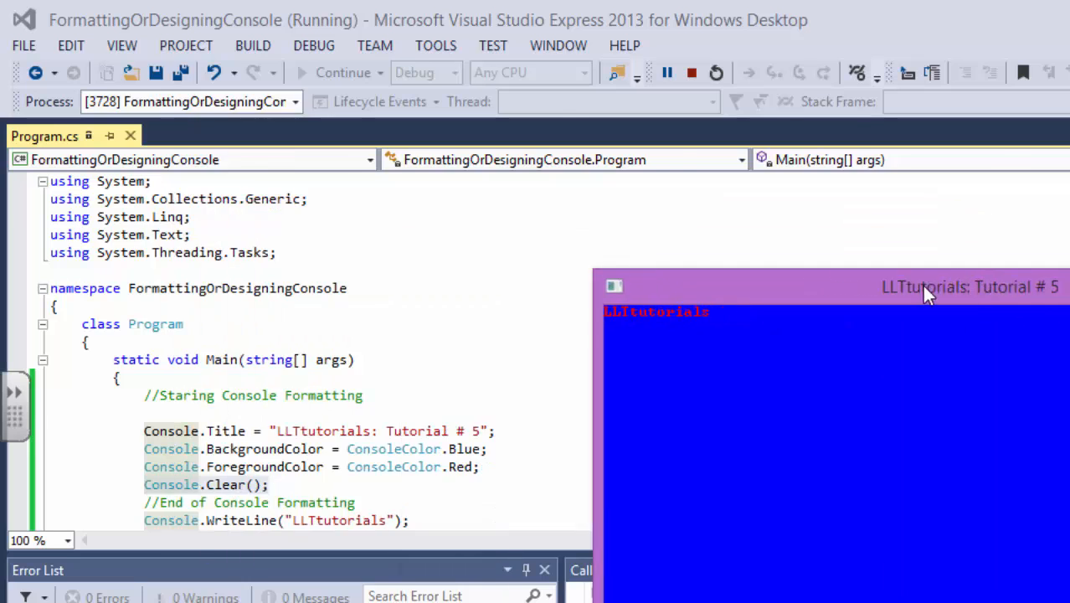
key(Return)
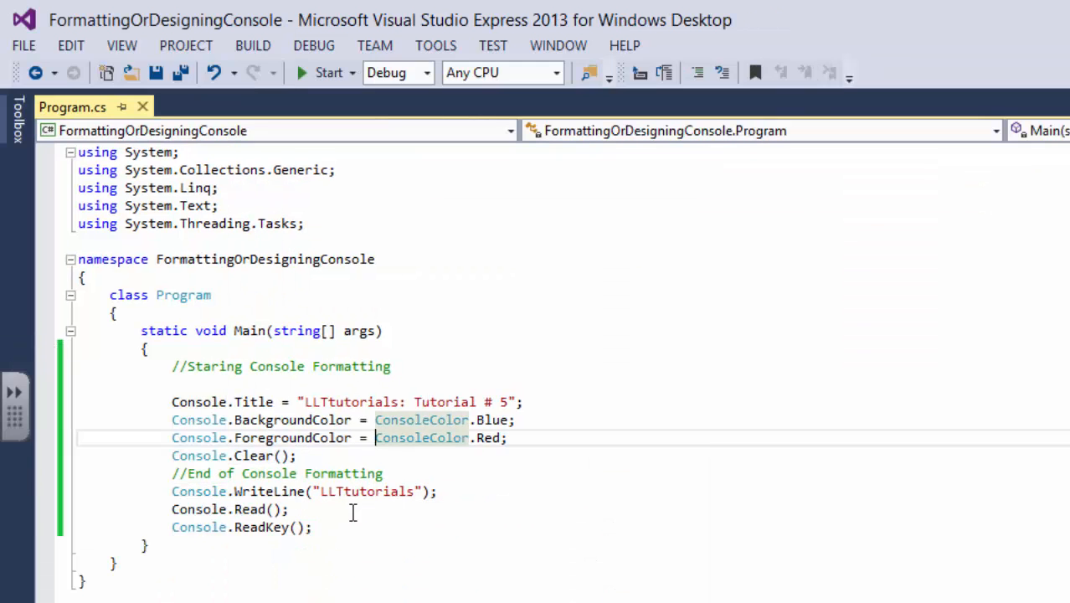